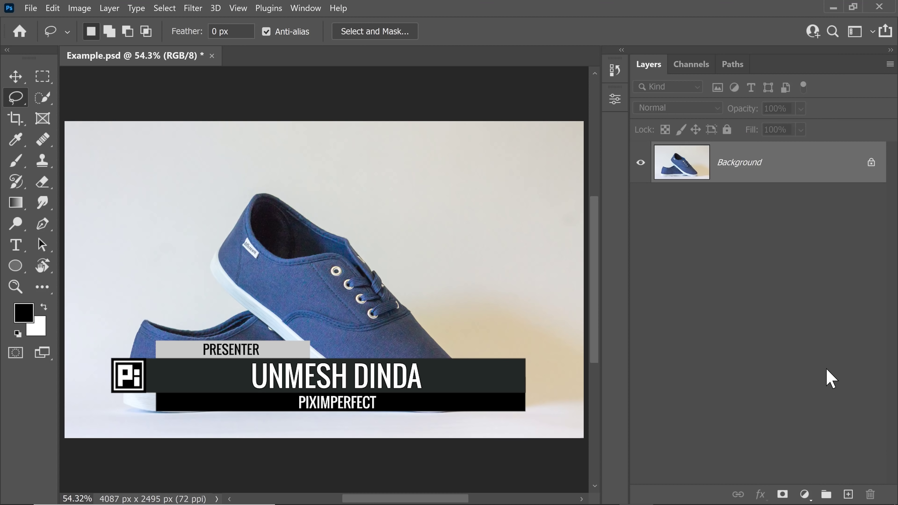
Step: Duplicate the Background layer and rename the copy 'Average'
left_click_drag(387, 354, 407, 354)
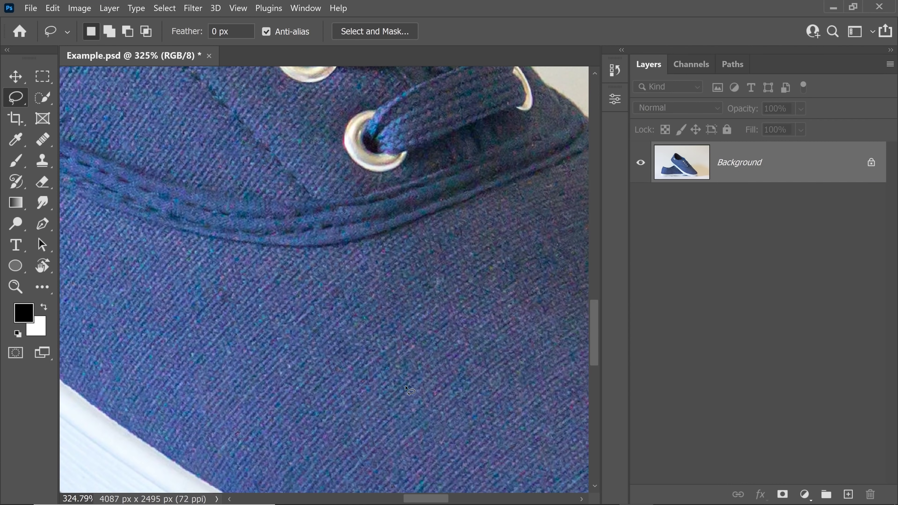
key("ctrl+0")
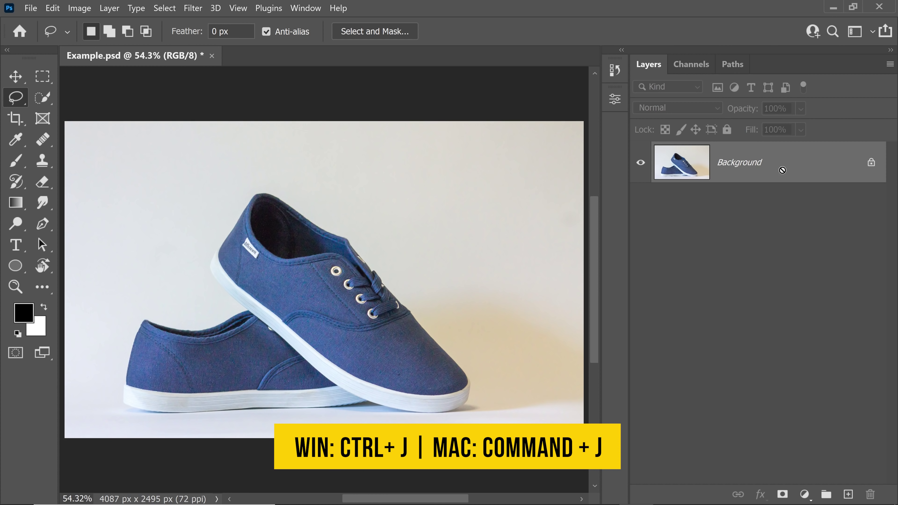
key("ctrl+j")
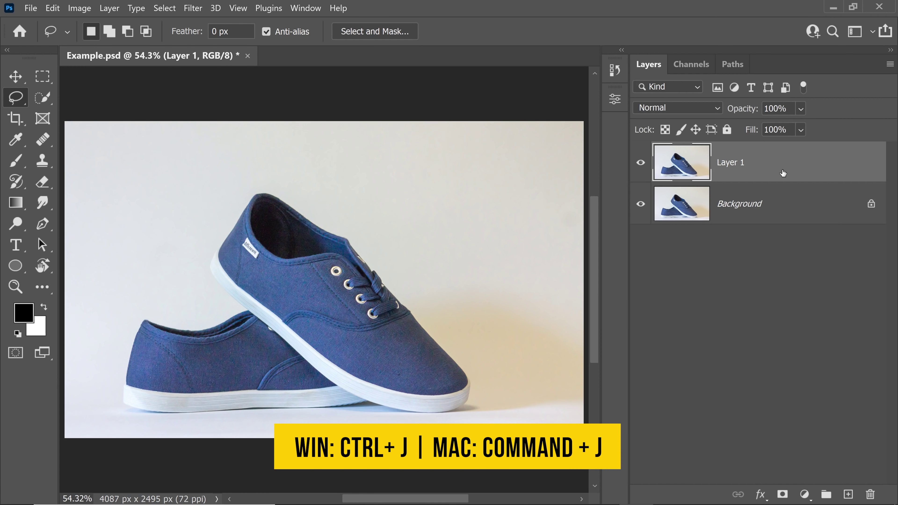
double_click(734, 164)
type("Aver")
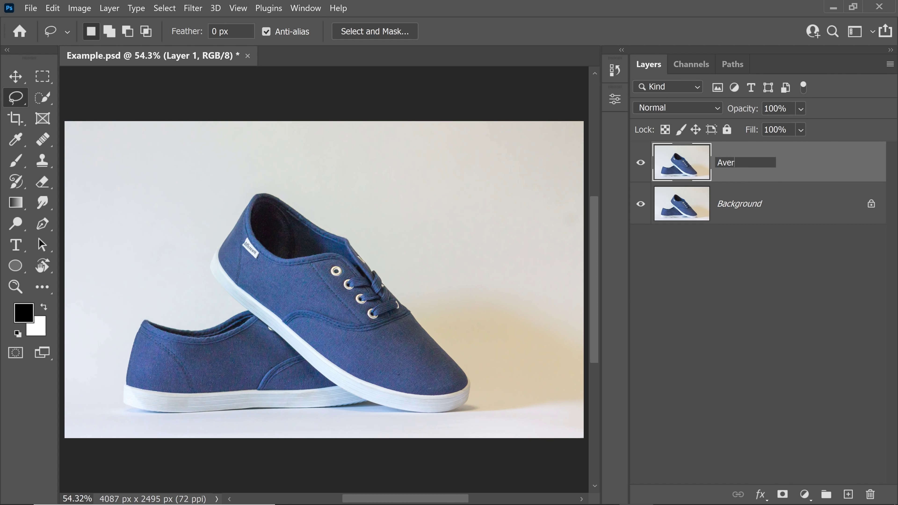
type("age")
key("Return")
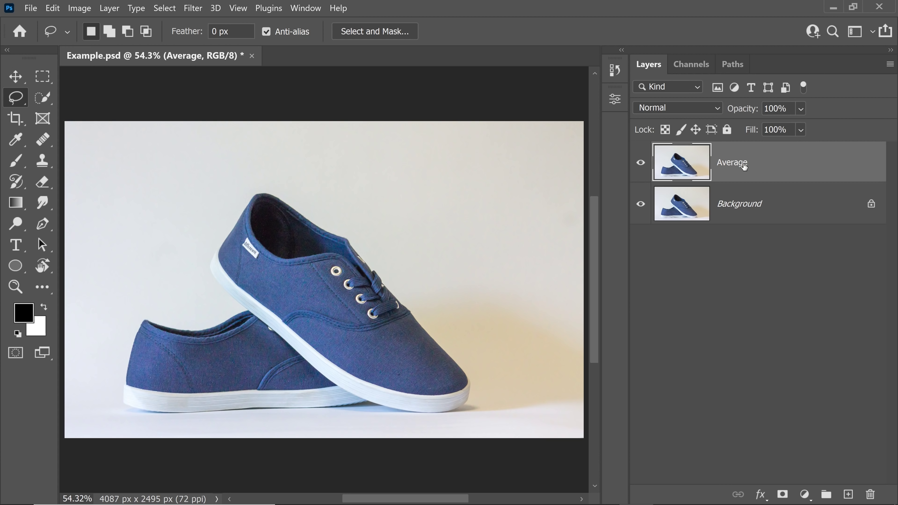
Step: Lasso a patch of the front shoe's side panel and flatten it with Blur > Average, then deselect
scroll(308, 290, "up", 5)
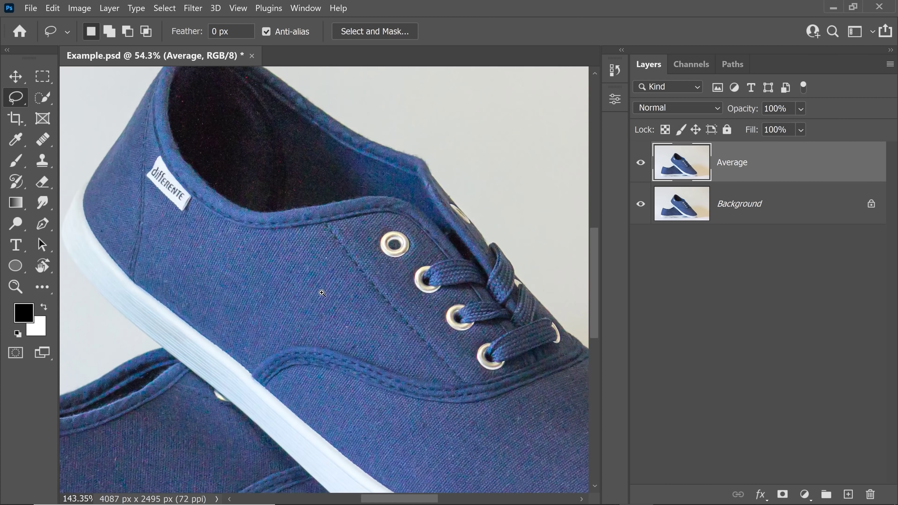
left_click_drag(317, 288, 319, 311)
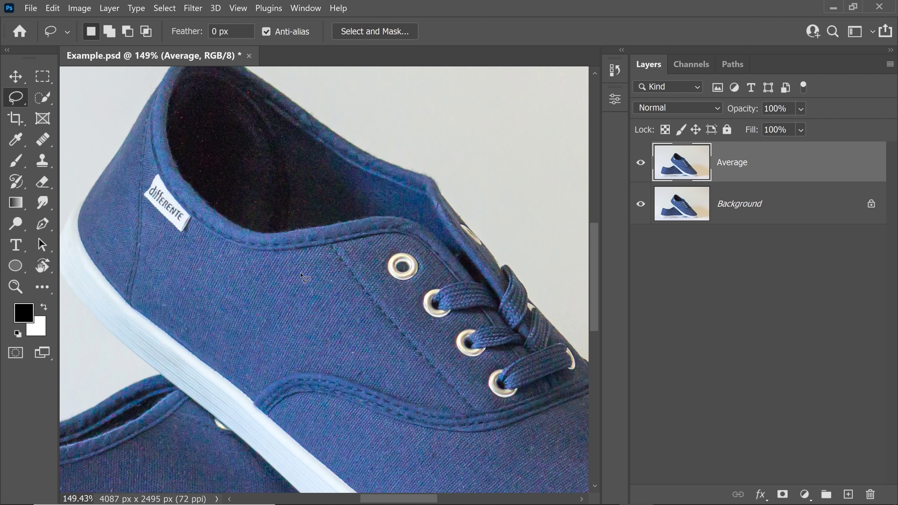
right_click(14, 99)
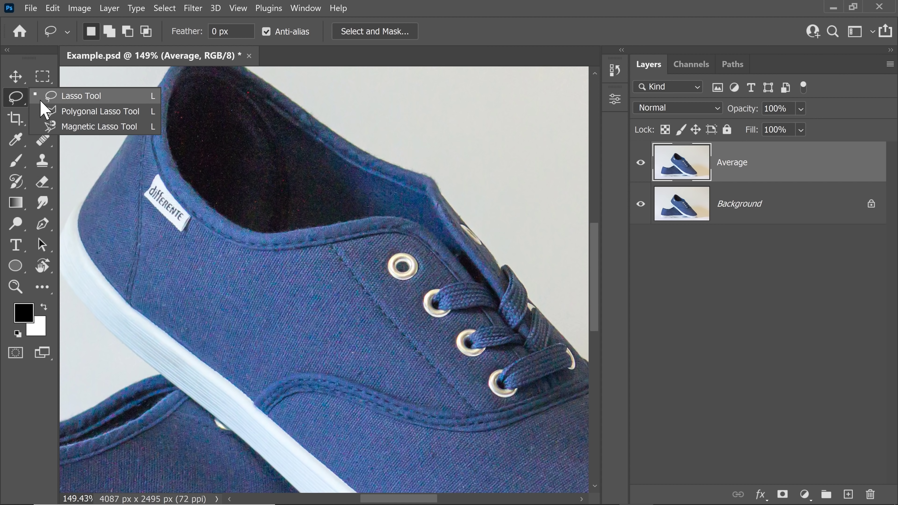
left_click(44, 100)
mouse_move(319, 266)
left_mouse_down()
mouse_move(176, 255)
mouse_move(180, 287)
mouse_move(231, 357)
mouse_move(263, 367)
mouse_move(385, 370)
mouse_move(370, 324)
mouse_move(329, 272)
left_mouse_up()
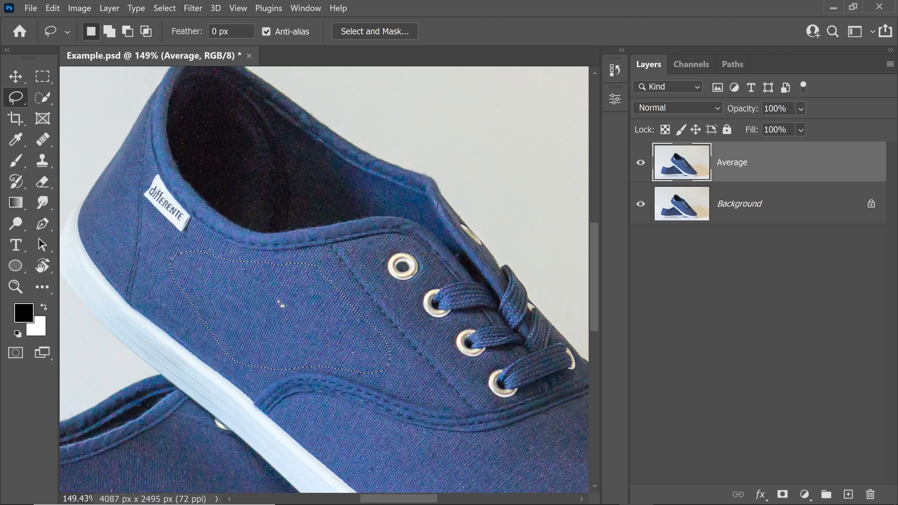
left_click(193, 9)
mouse_move(306, 166)
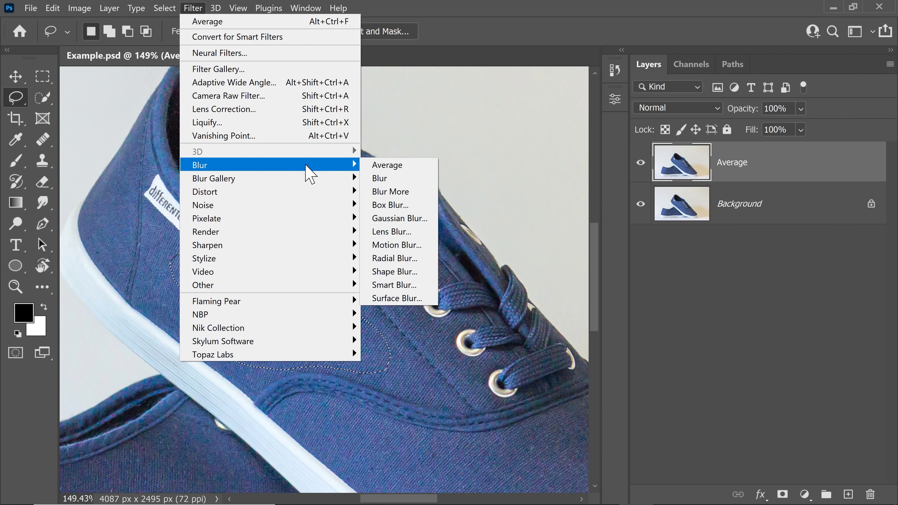
left_click(387, 165)
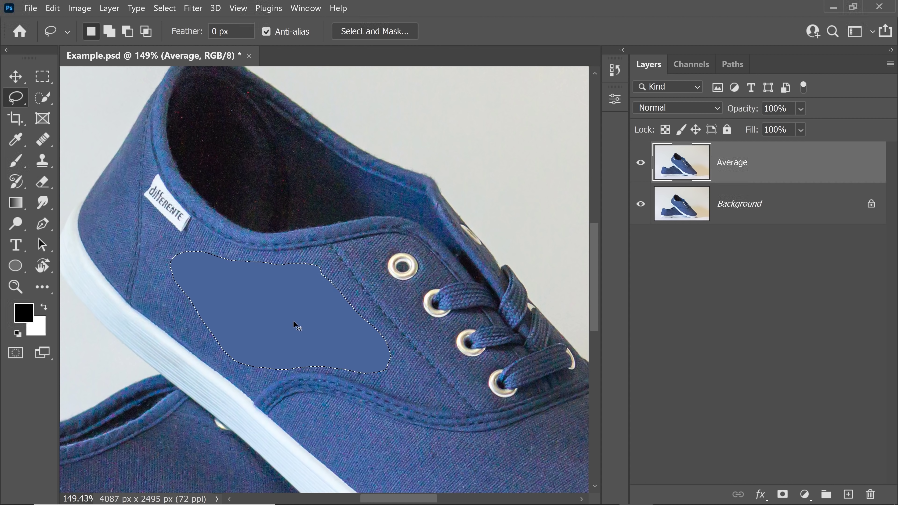
key("ctrl+d")
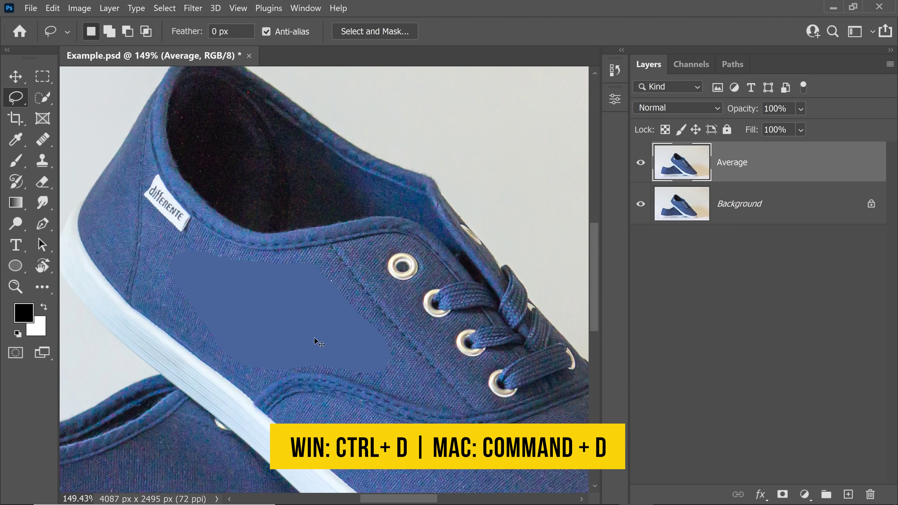
Step: Lasso a strip along the front shoe's toe, apply the Average filter, deselect and fit the image
scroll(398, 338, "down", 3)
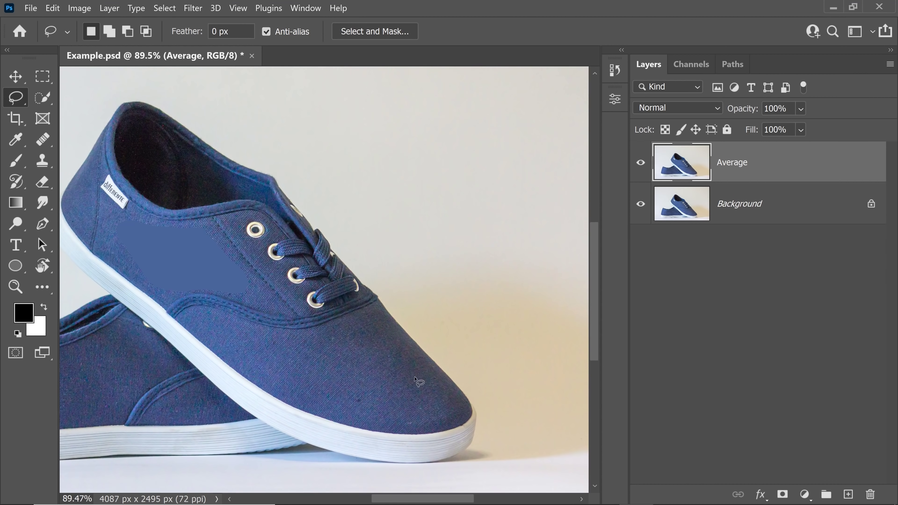
scroll(251, 356, "left", 5)
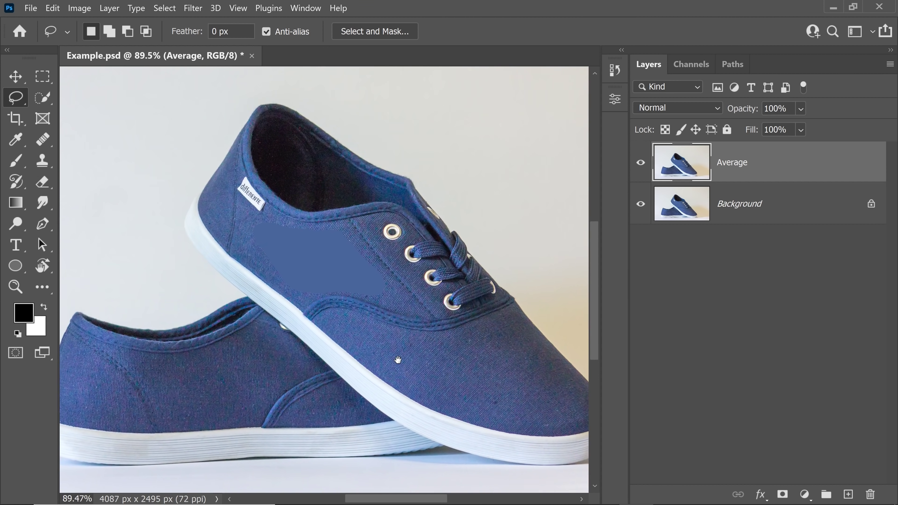
scroll(380, 321, "up", 3)
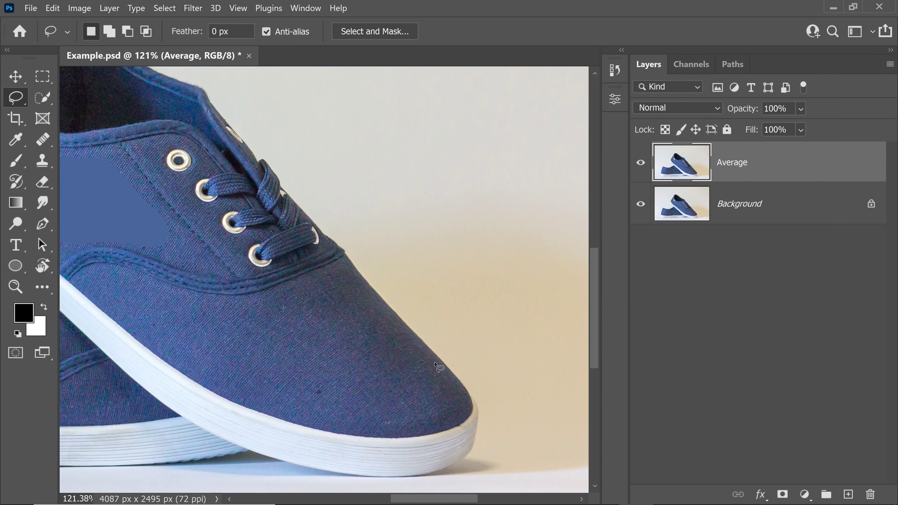
mouse_move(434, 362)
left_mouse_down()
mouse_move(337, 280)
mouse_move(325, 320)
mouse_move(433, 408)
mouse_move(430, 351)
left_mouse_up()
left_click(193, 8)
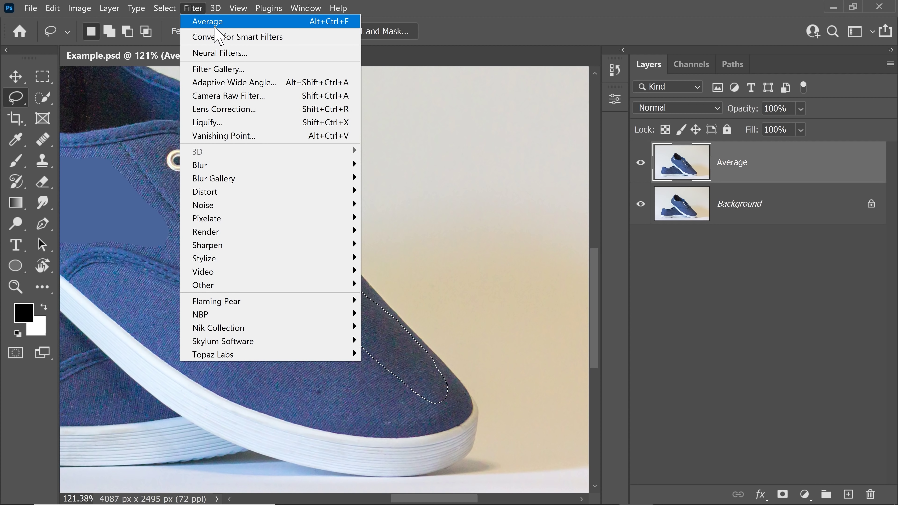
left_click(215, 23)
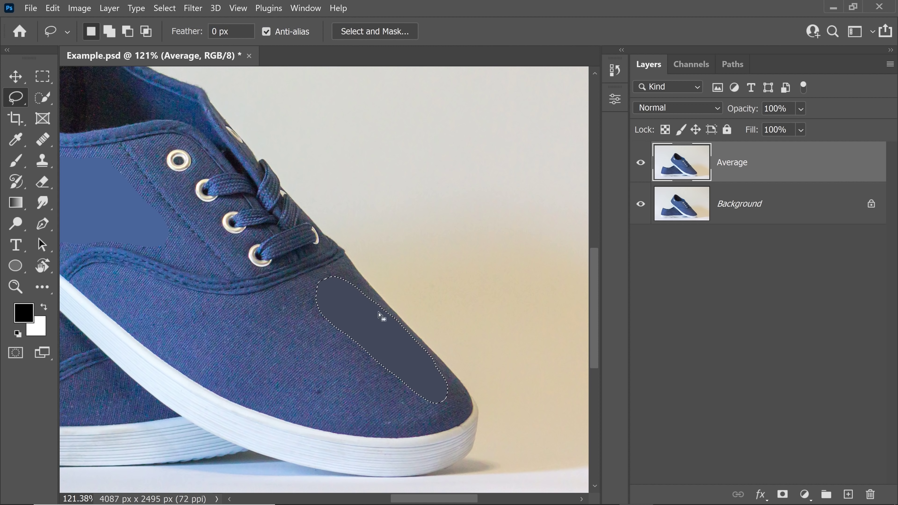
key("ctrl+d")
key("ctrl+0")
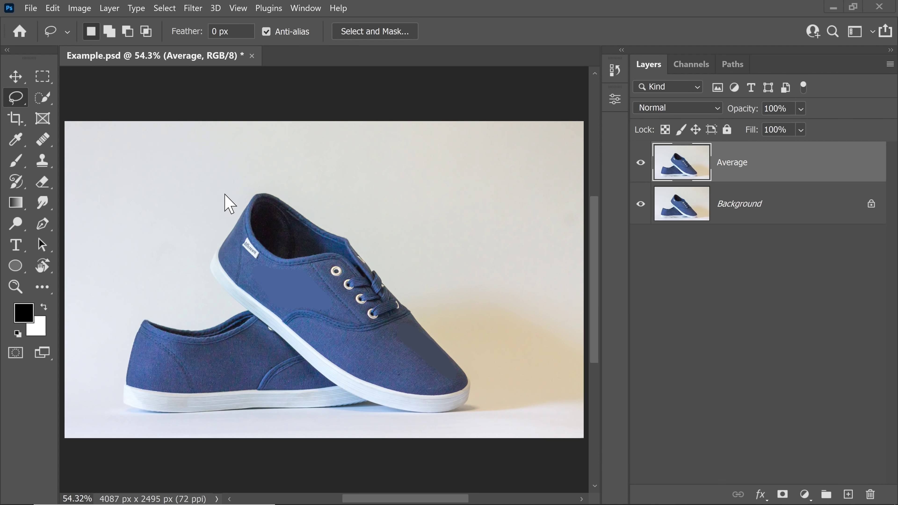
Step: Try selecting the shoes with the Quick Selection Tool's Select Subject
left_click(50, 106)
right_click(43, 99)
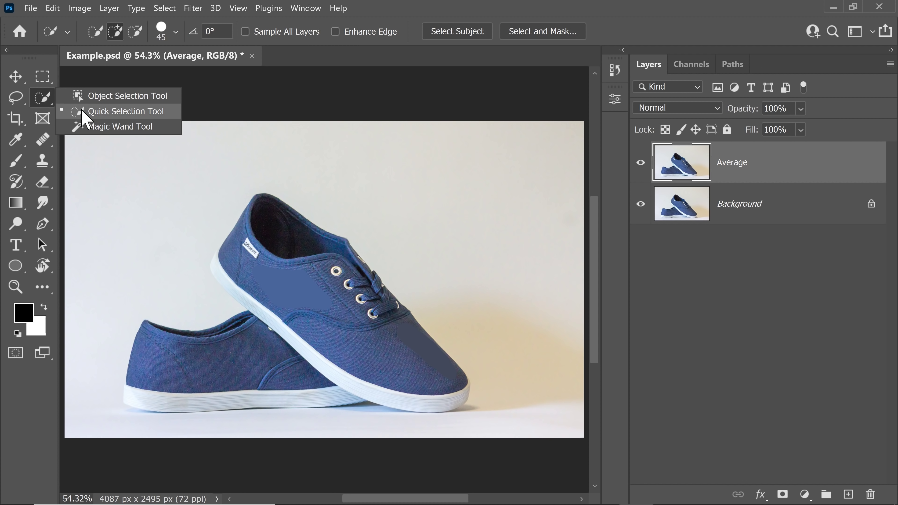
left_click(97, 114)
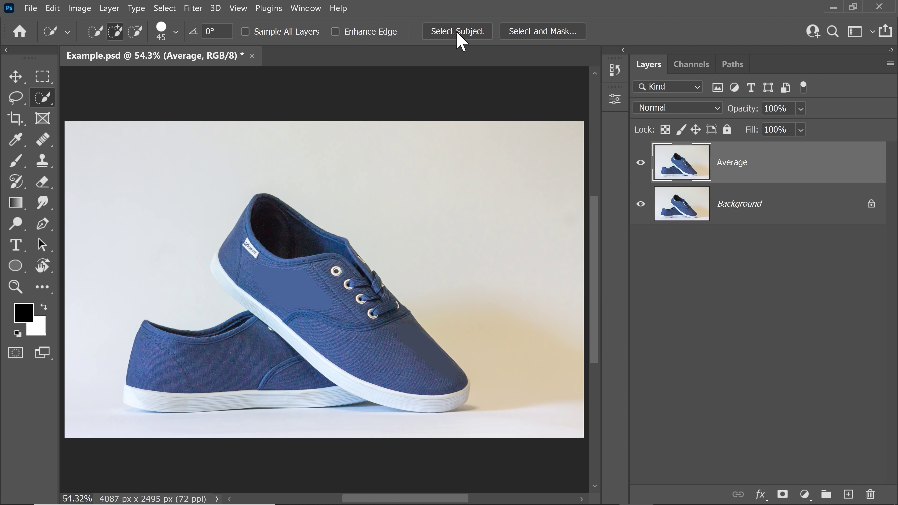
left_click(466, 36)
Step: Load the saved Shoes channel as the selection and return to the Layers panel
left_click(690, 66)
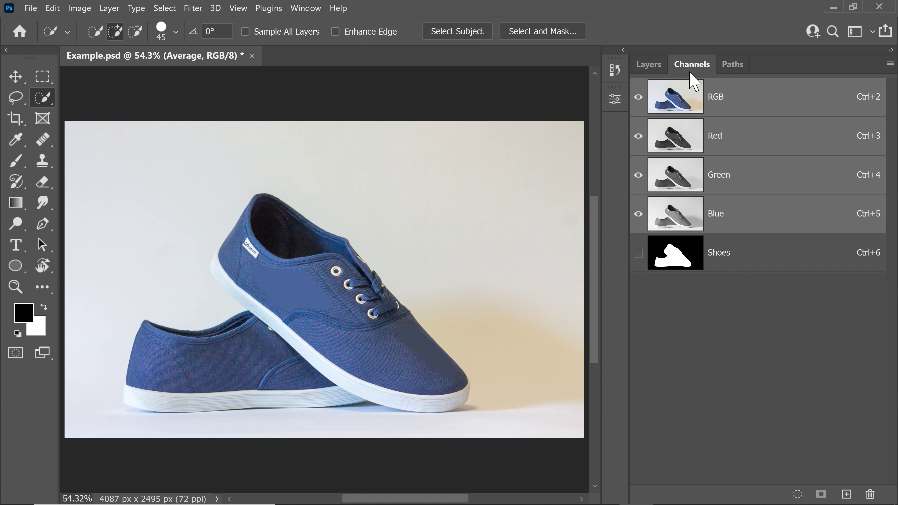
left_click(678, 263, "ctrl")
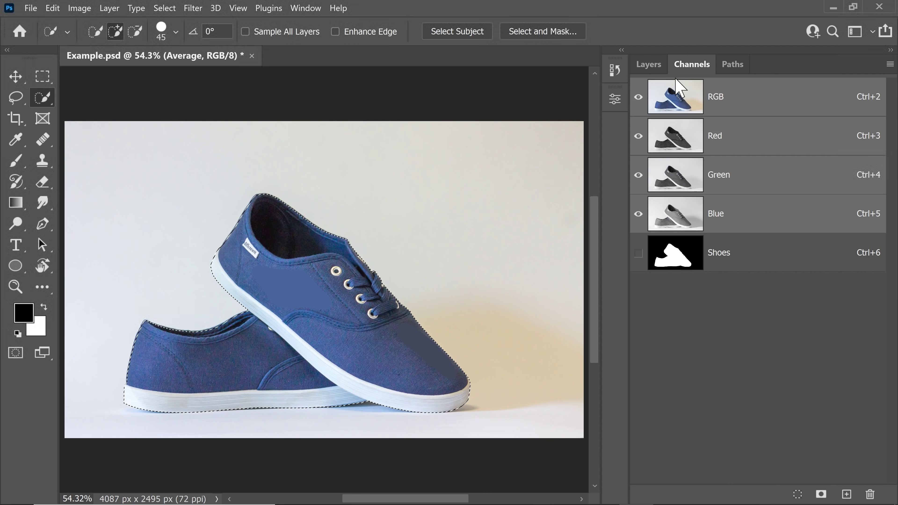
left_click(647, 65)
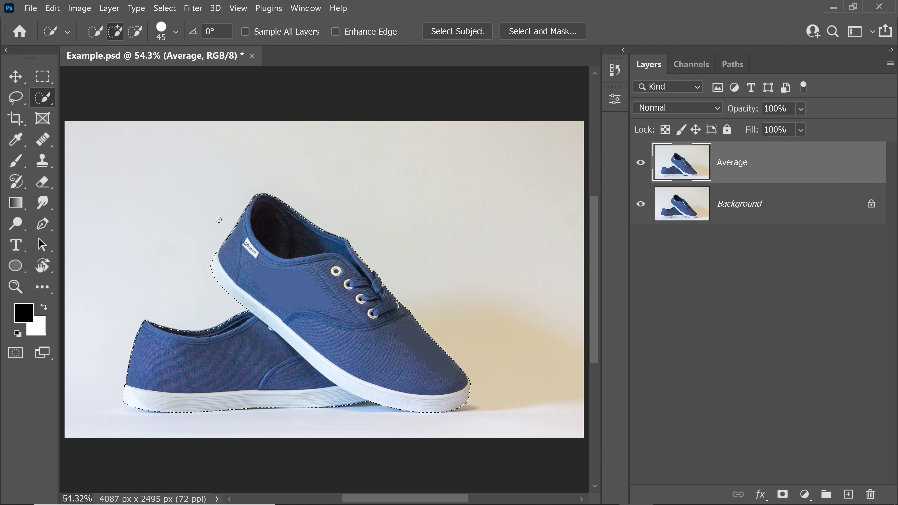
Step: Add a shoe-masked Gradient Map adjustment layer and hide it for comparison
left_click(804, 495)
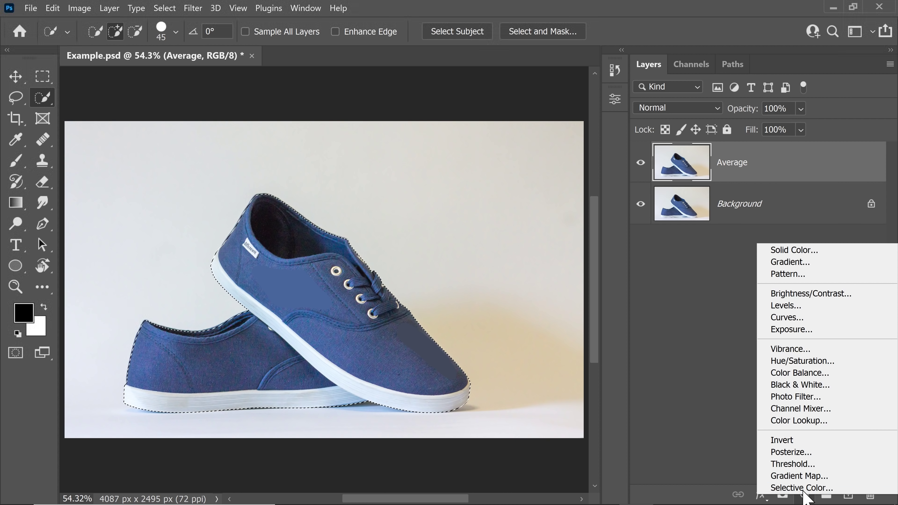
left_click(799, 475)
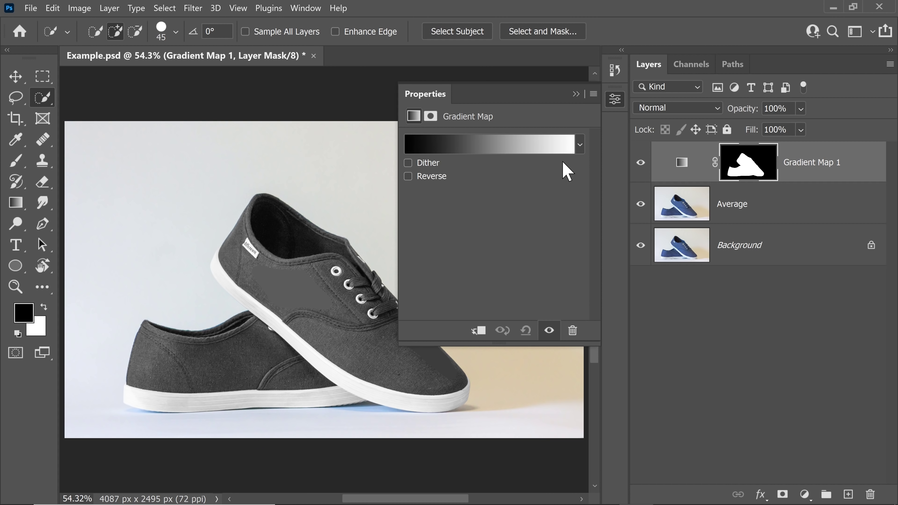
left_click(640, 164)
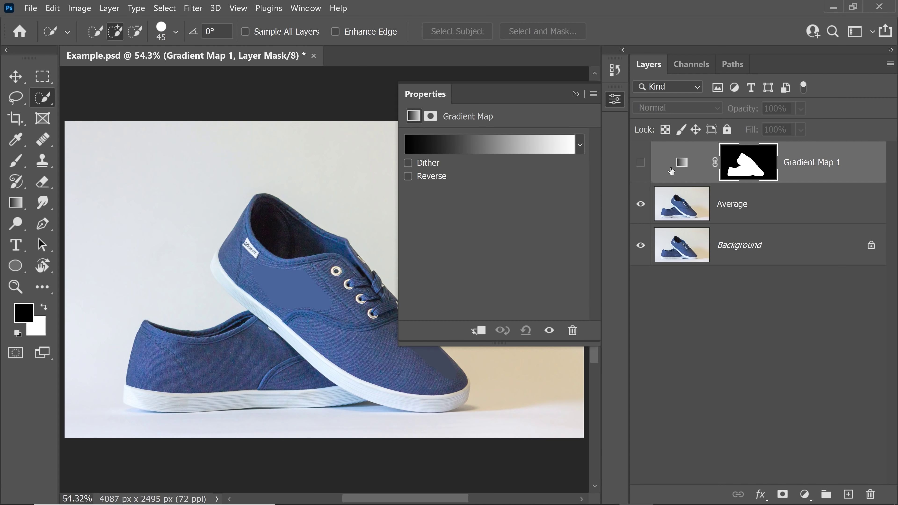
left_click(682, 166)
left_click(754, 174)
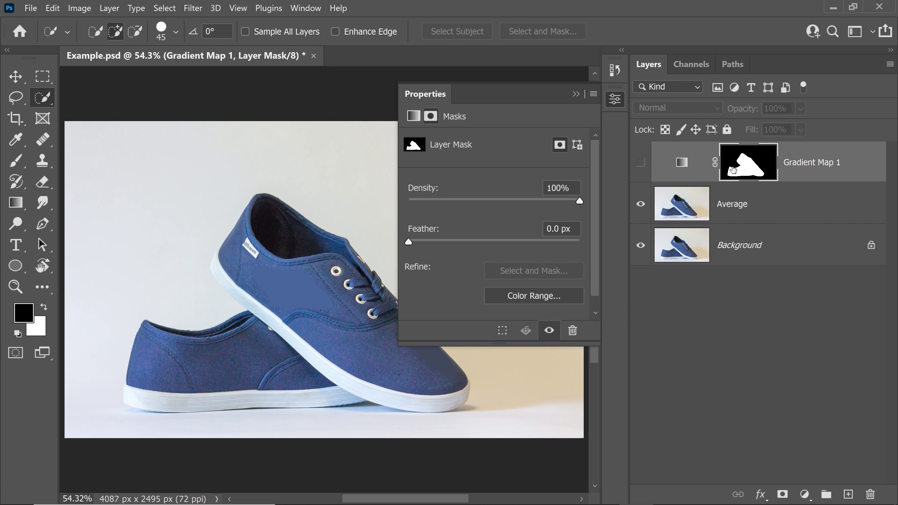
left_click(682, 173)
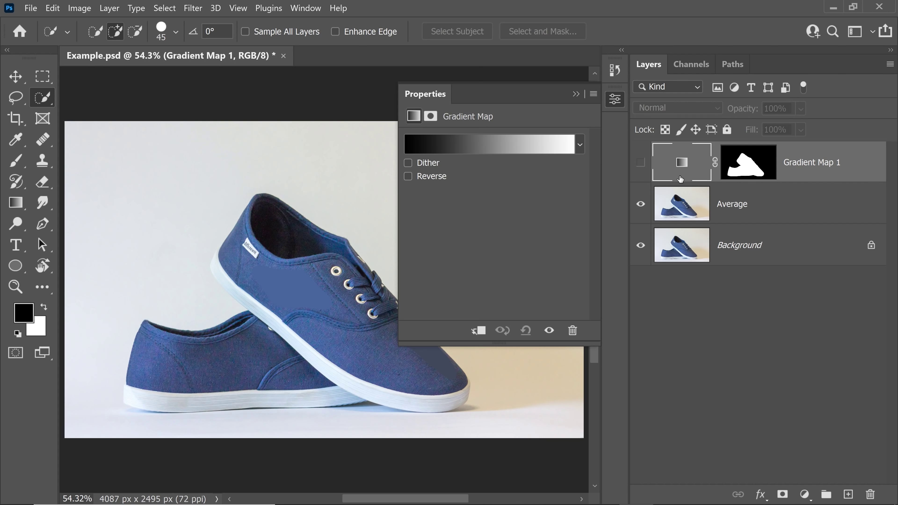
Step: Set the gradient's light end stop to the sampled shoe blue 49659c at 61%
left_click(495, 150)
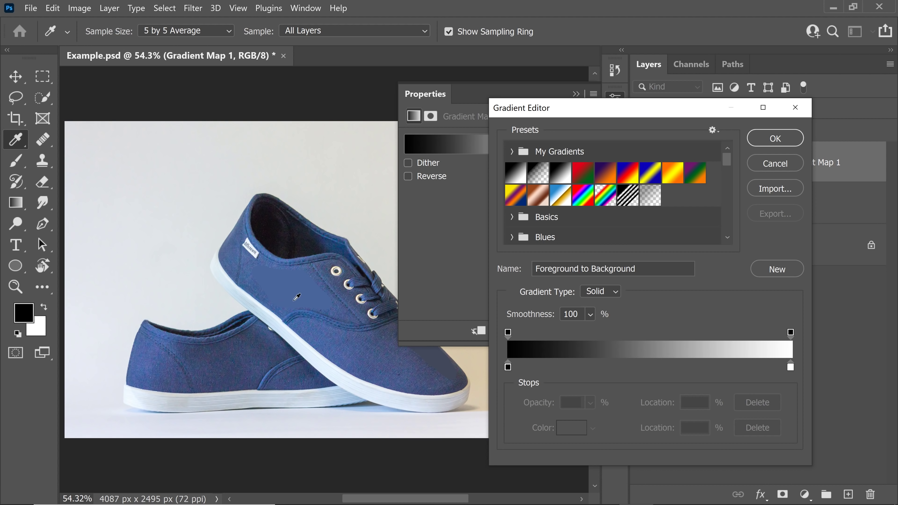
left_click_drag(389, 343, 318, 333)
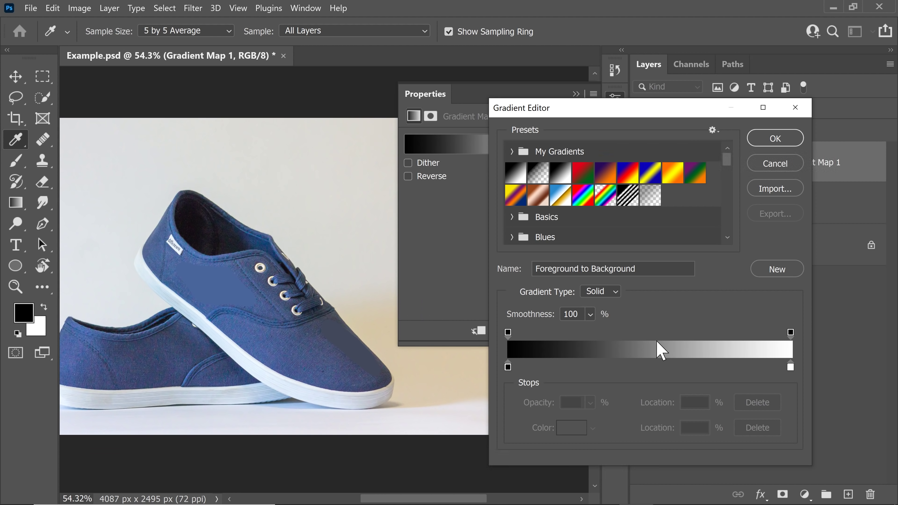
left_click_drag(791, 368, 720, 367)
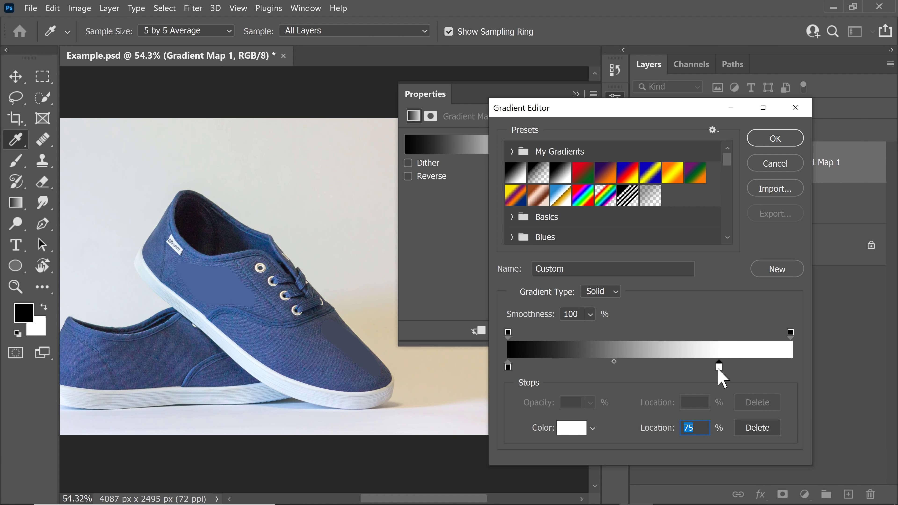
double_click(719, 367)
left_click(222, 284)
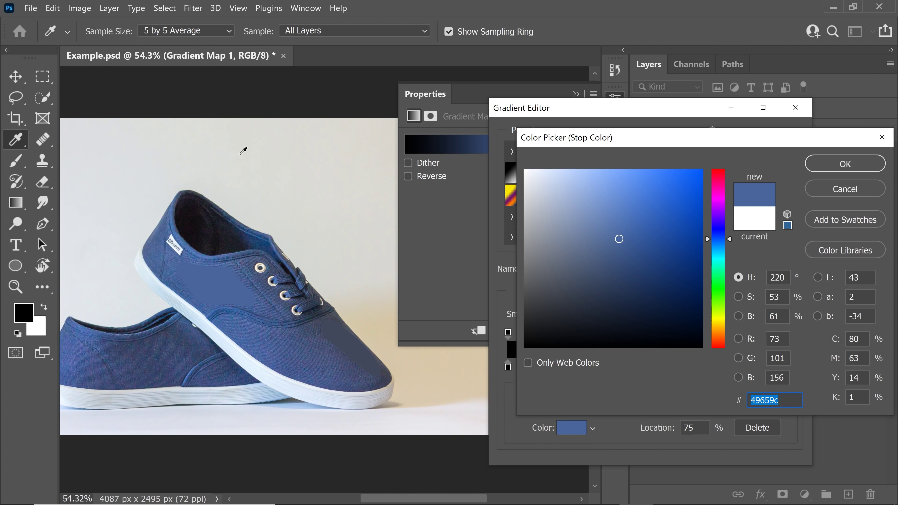
scroll(220, 282, "right", 2)
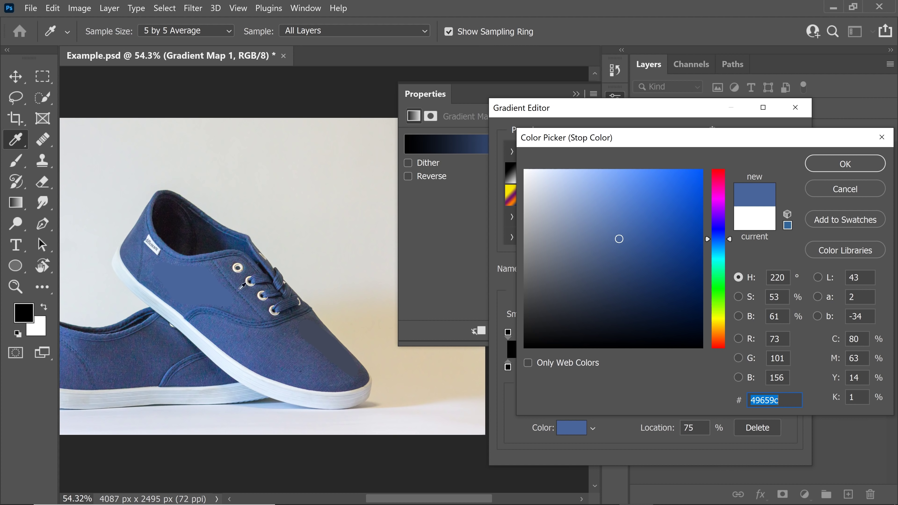
left_click(839, 167)
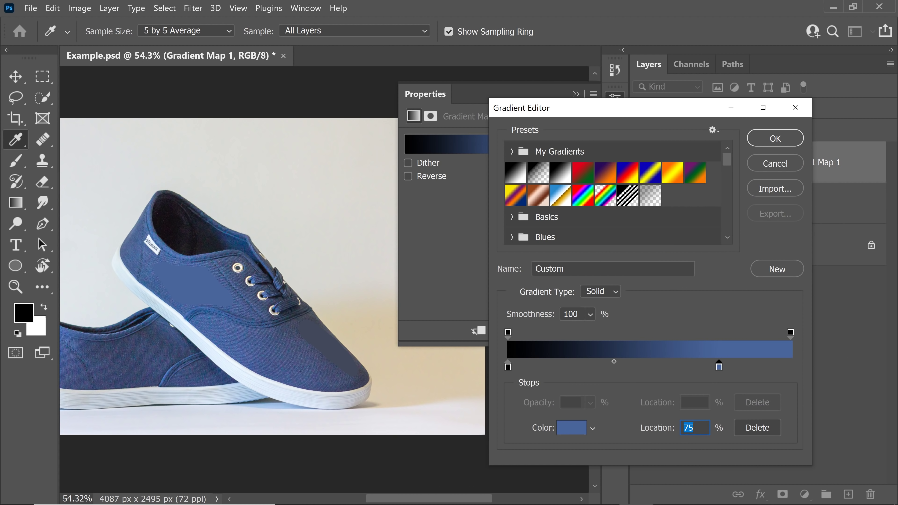
type("61")
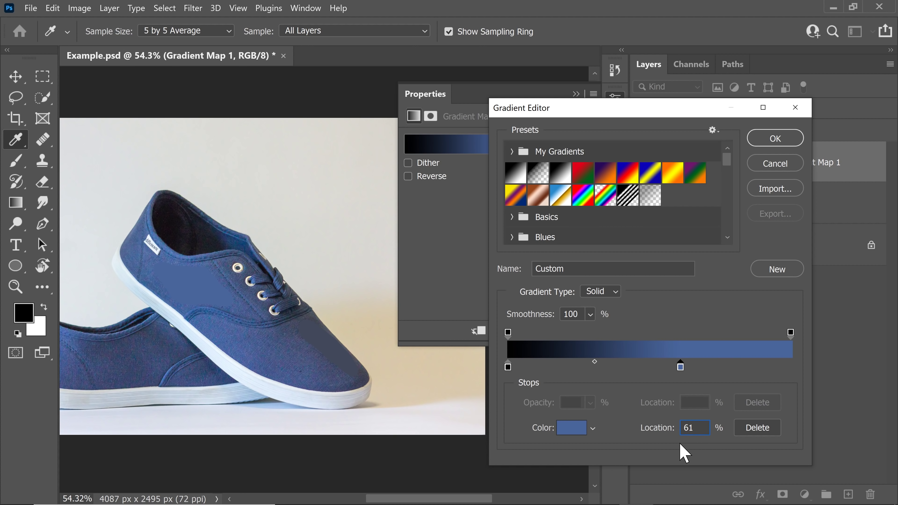
Step: Set the dark stop to the sampled blue-grey 42485a at 35% and apply the gradient
left_click_drag(508, 367, 562, 370)
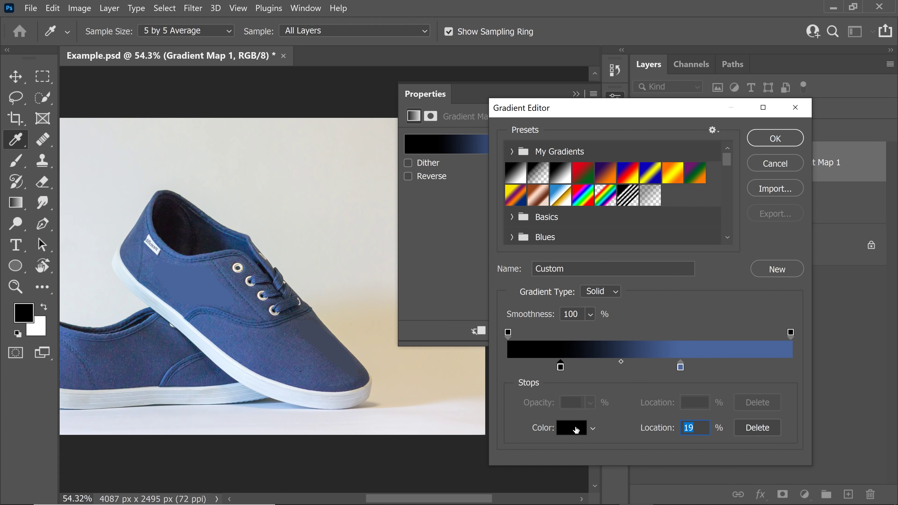
left_click(575, 431)
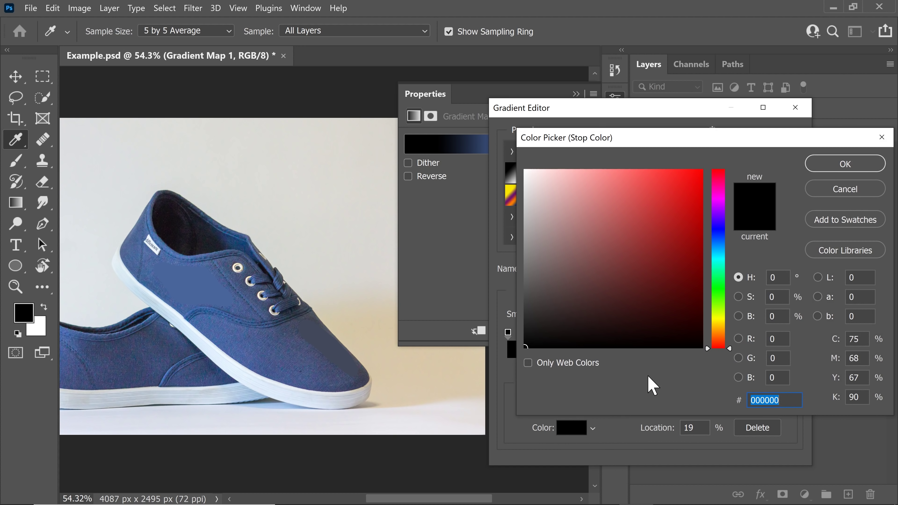
left_click(323, 338)
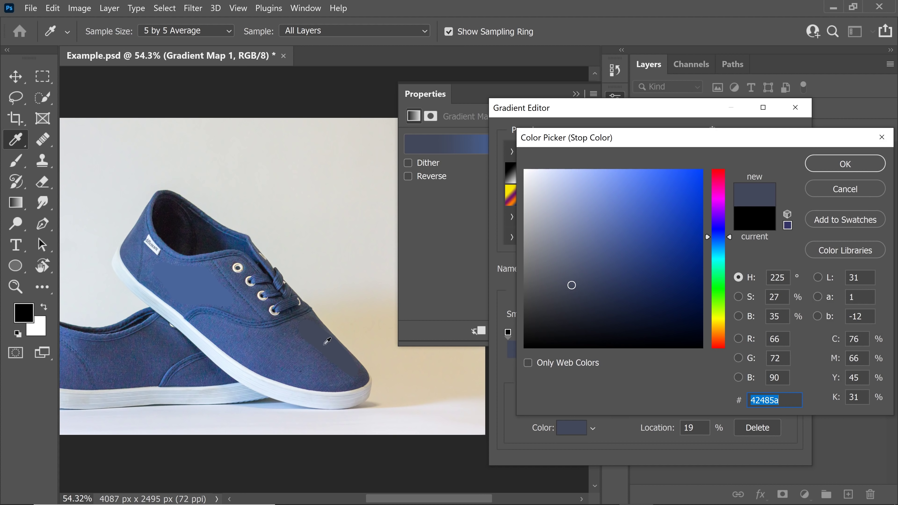
left_click(829, 165)
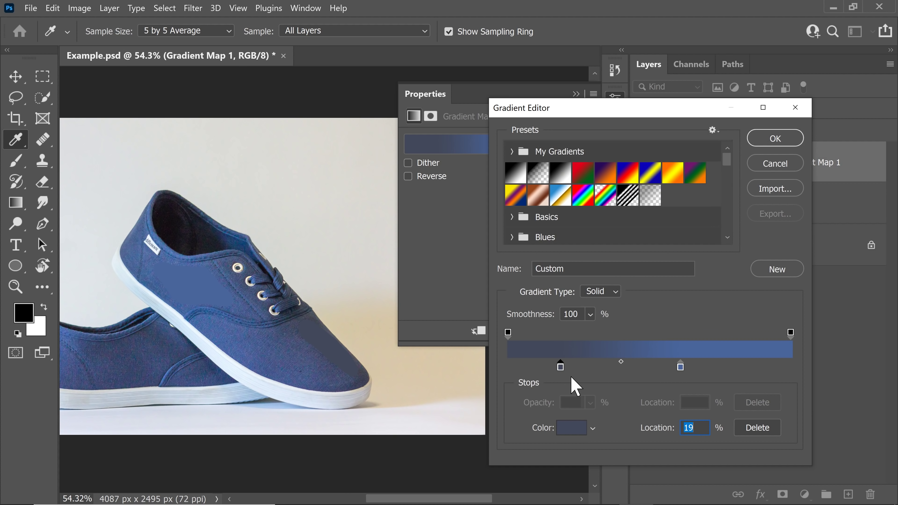
left_click(573, 428)
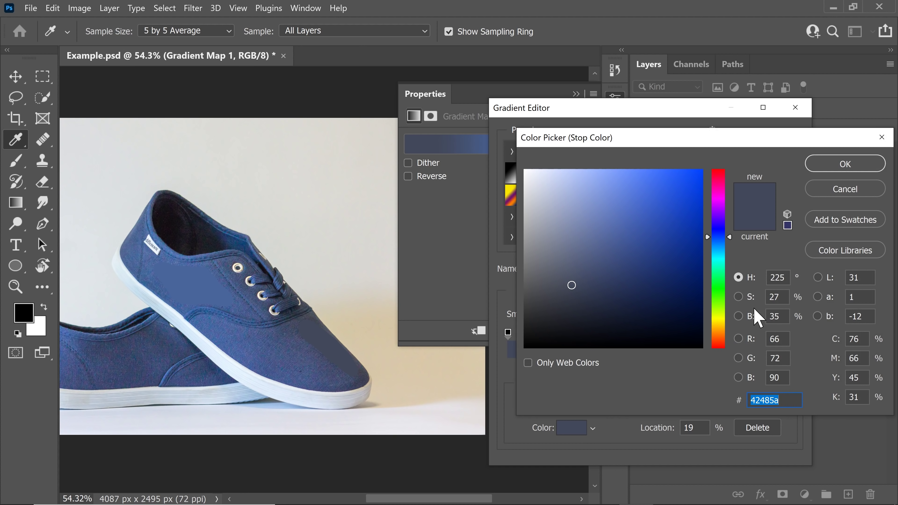
left_click(840, 169)
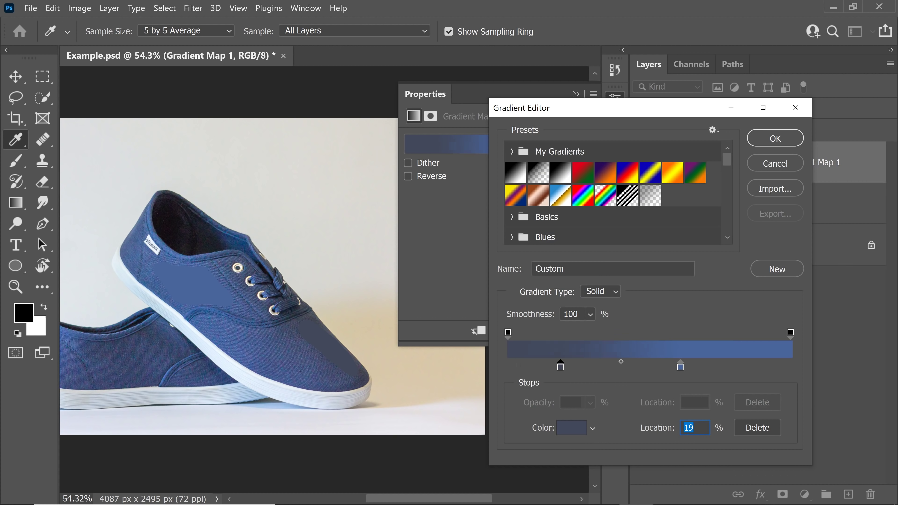
type("35")
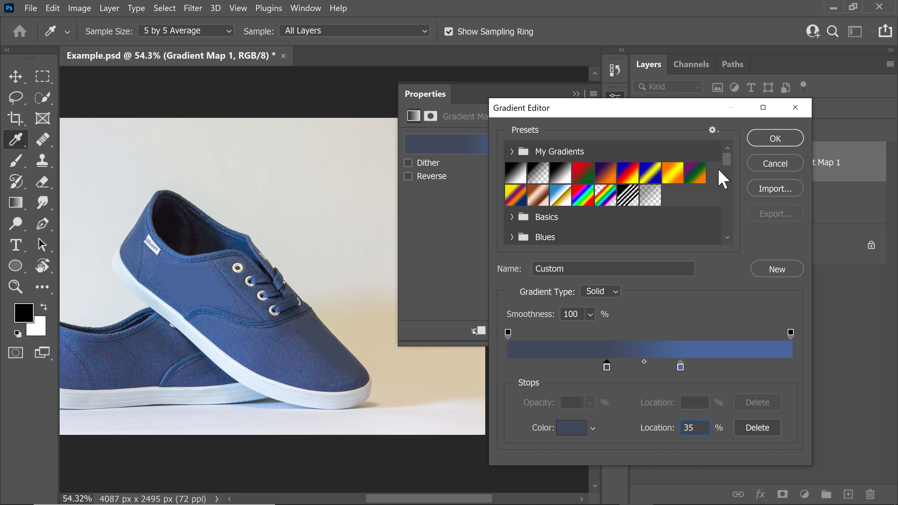
left_click(774, 139)
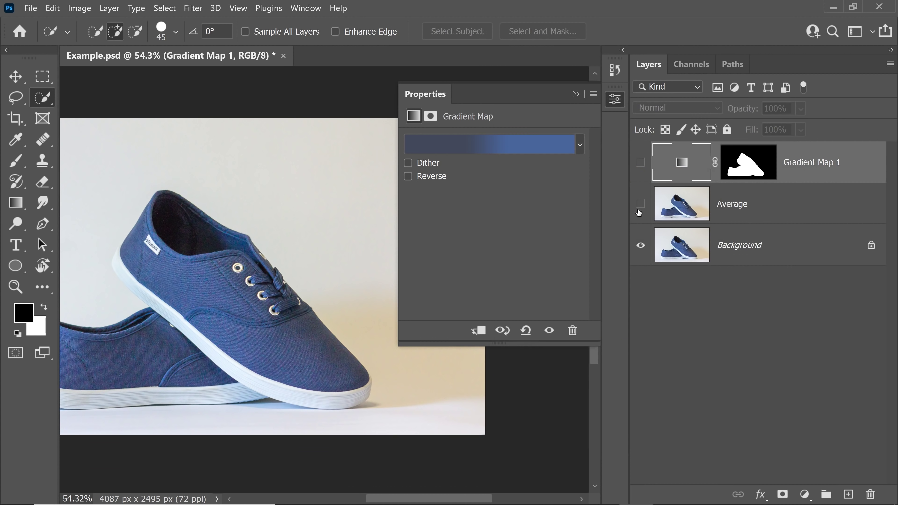
Step: Show Gradient Map 1 again and set its blend mode to Color
left_click(640, 162)
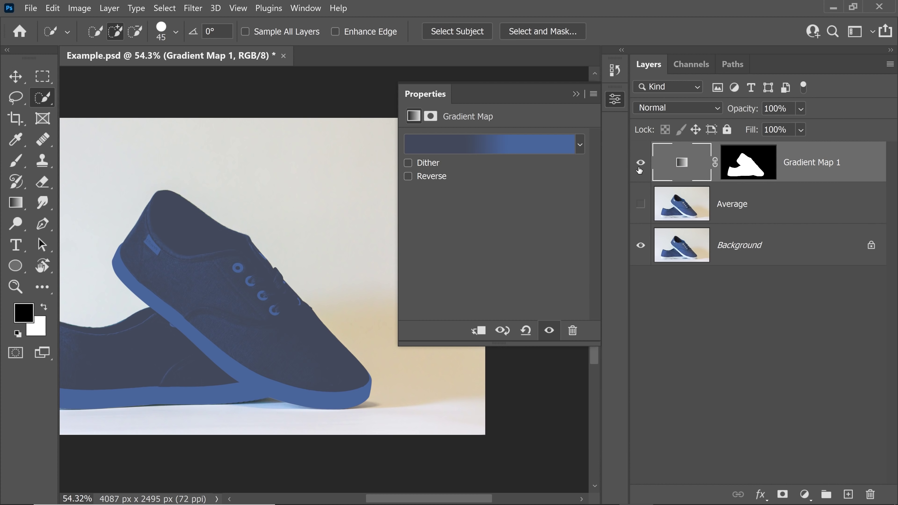
left_click(576, 94)
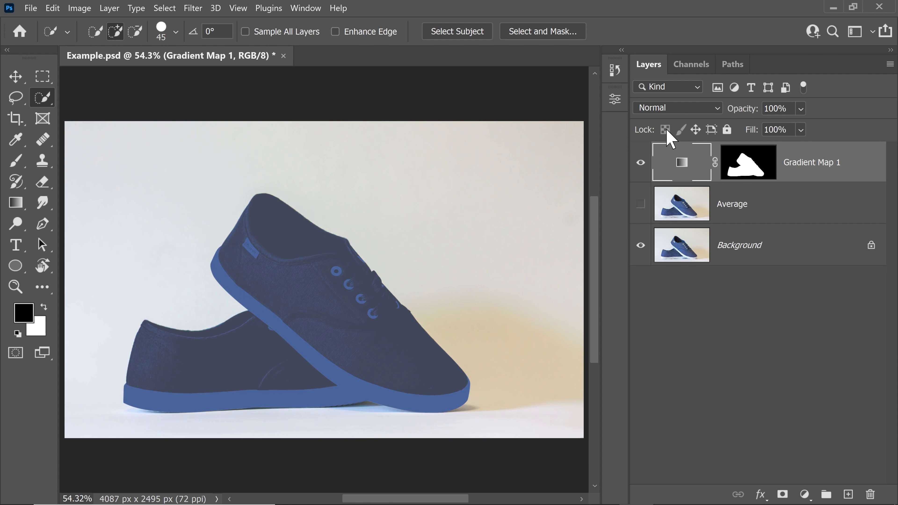
left_click(681, 115)
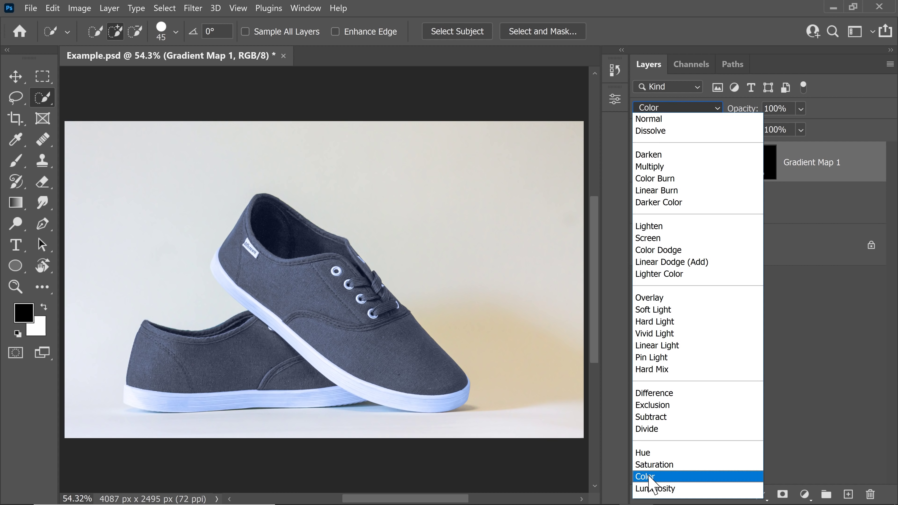
left_click(649, 477)
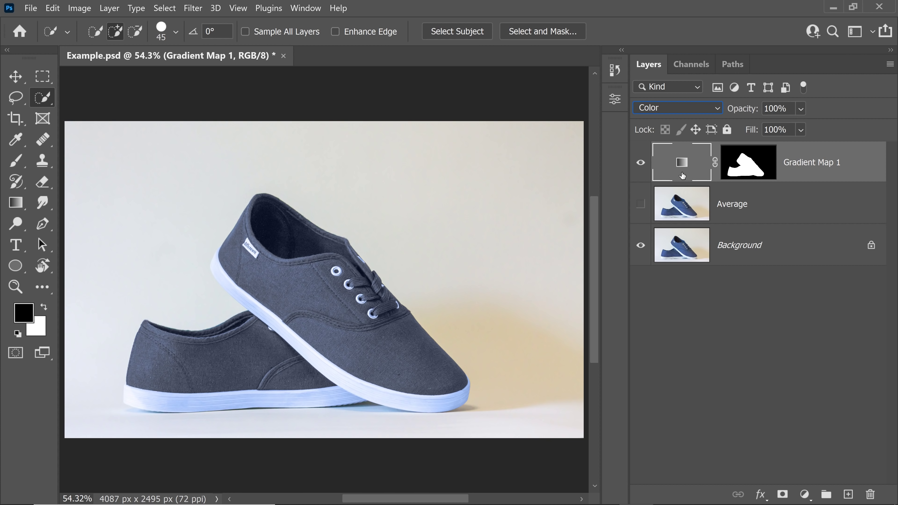
Step: Move the gradient's dark stop to 0% and shift the midpoint toward the dark end
double_click(682, 164)
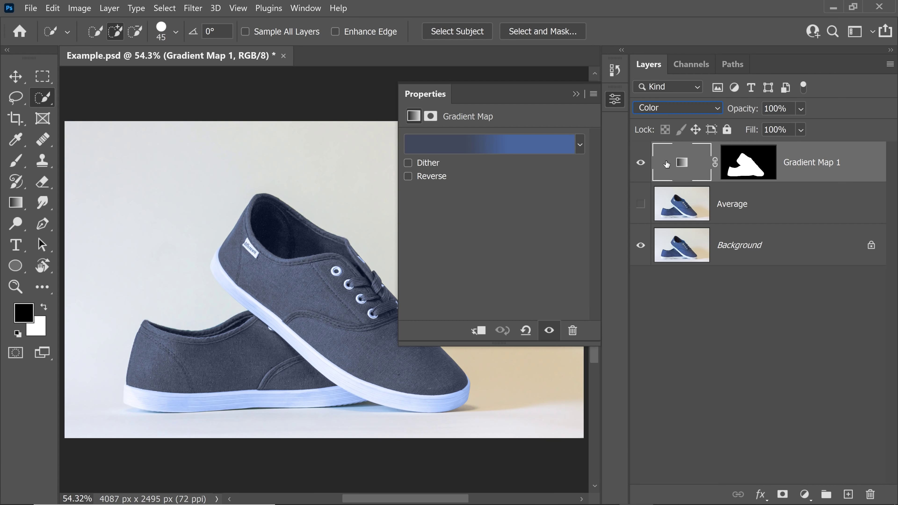
left_click(475, 145)
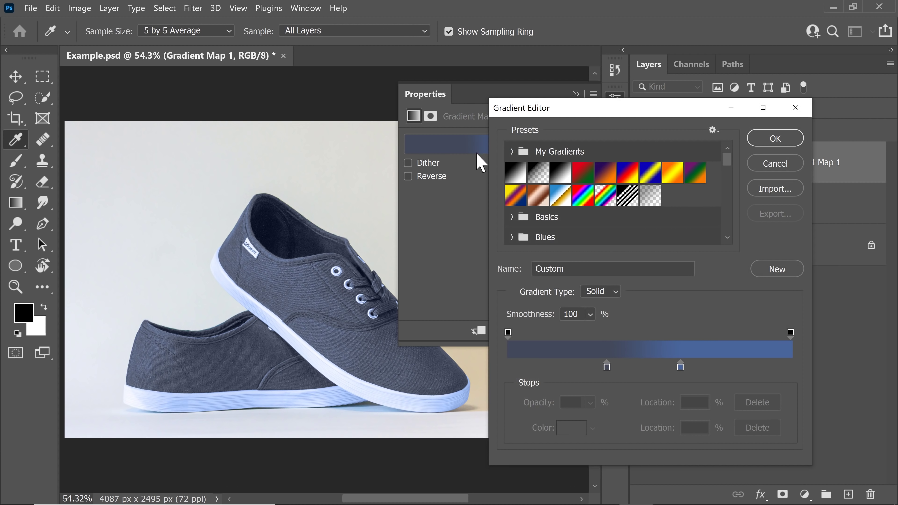
left_click_drag(607, 373, 509, 369)
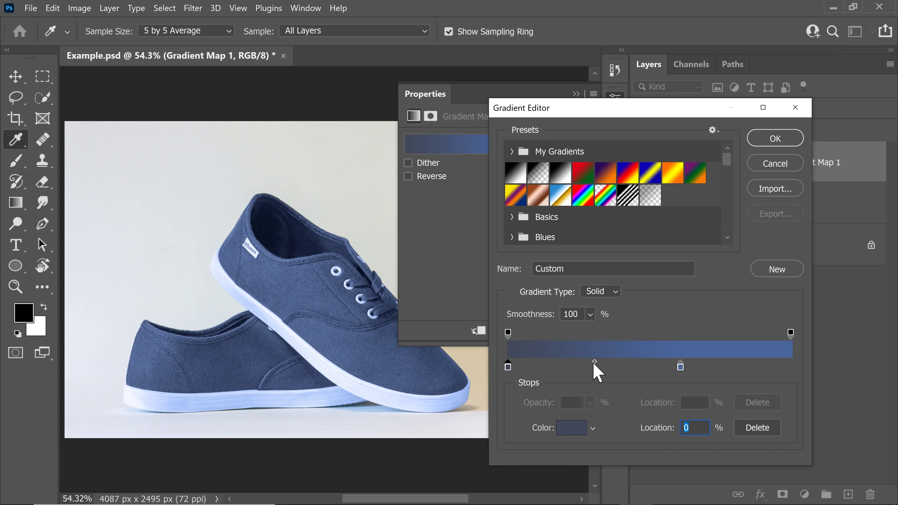
left_click_drag(594, 362, 574, 362)
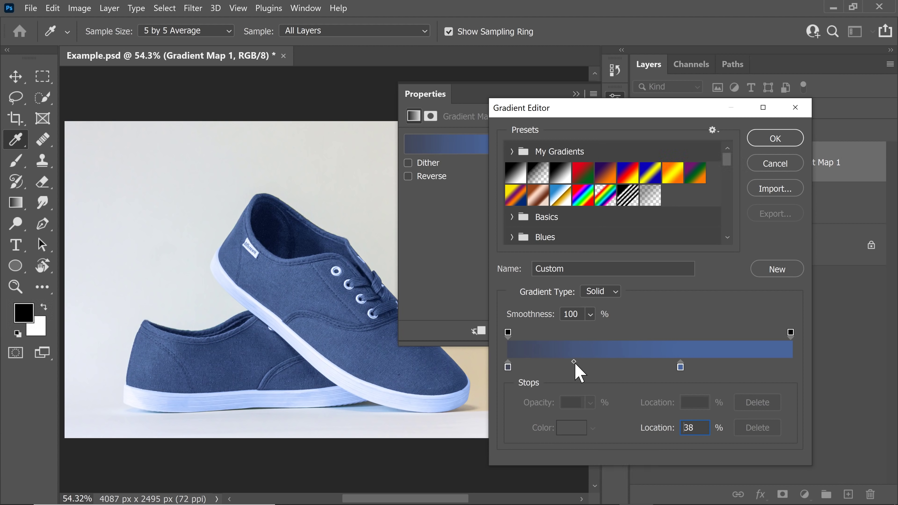
Step: Raise the 61% blue stop's saturation to 214b9c and apply the gradient
left_click(681, 371)
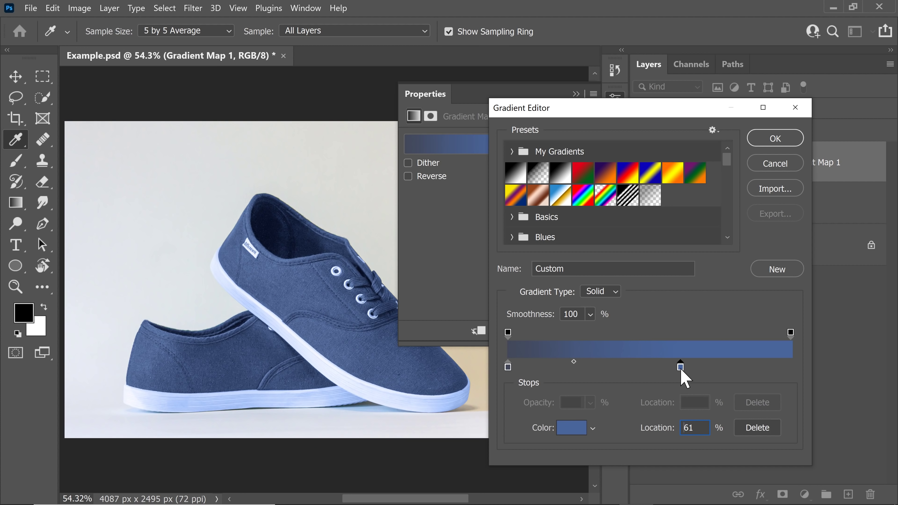
left_click(571, 427)
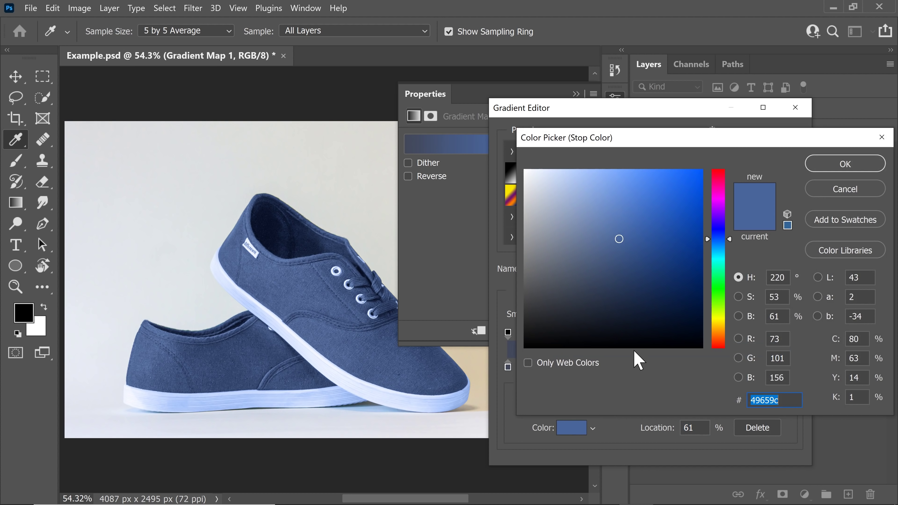
left_click(739, 297)
left_click_drag(707, 250, 726, 212)
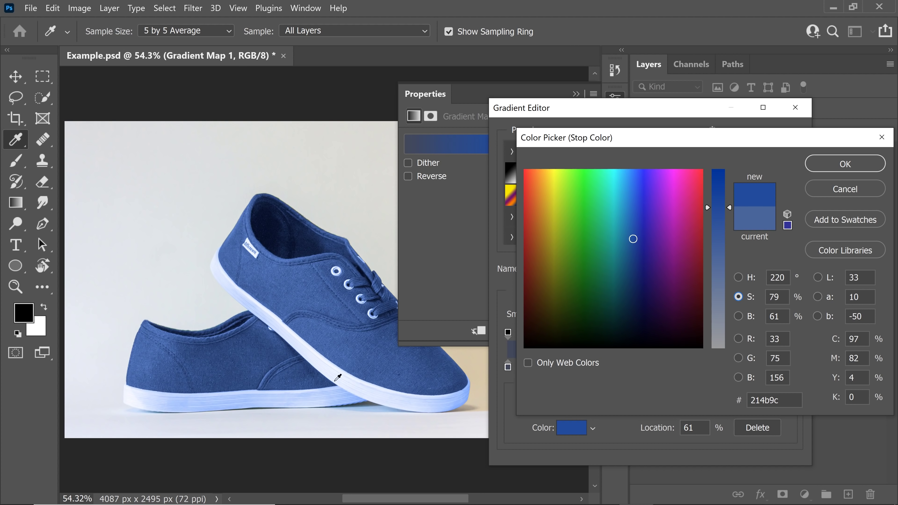
left_click(845, 164)
left_click(775, 138)
key("w")
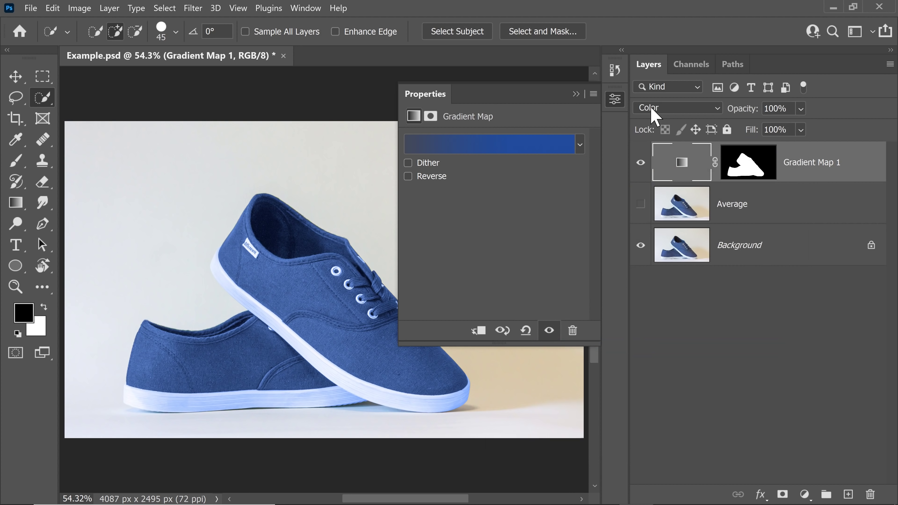
left_click(576, 93)
Step: Toggle Gradient Map 1 off and on to compare the toe fabric up close
left_click(640, 162)
scroll(437, 260, "up", 5)
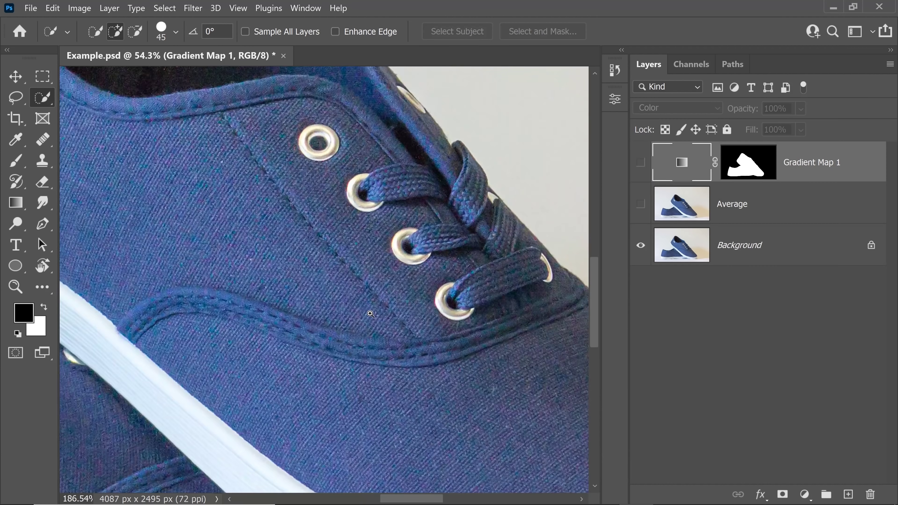
left_click_drag(380, 254, 245, 110)
left_click(640, 163)
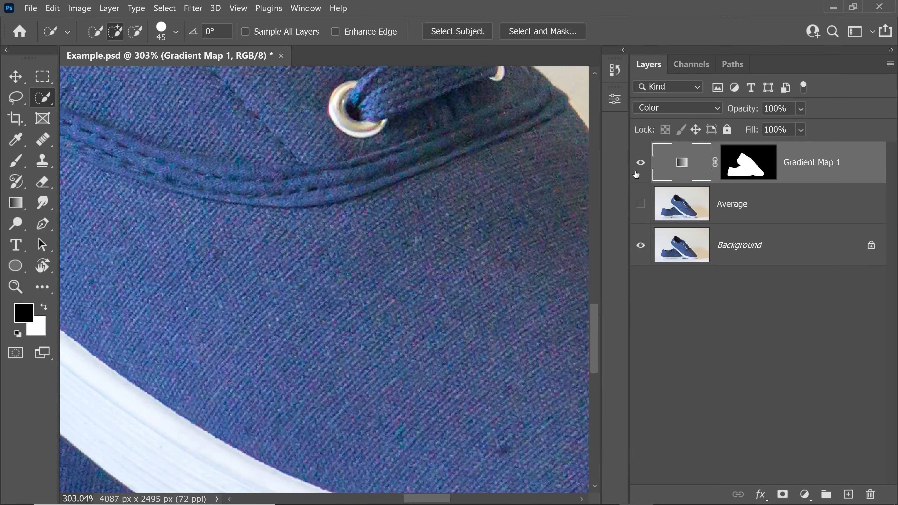
Step: Lower the 60% stop's saturation to the softer blue 3d5d9c and apply the gradient
double_click(673, 163)
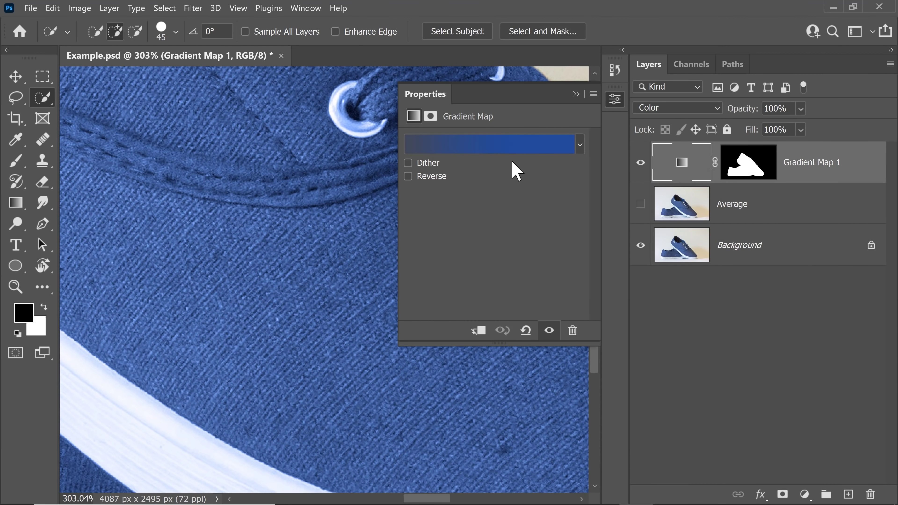
left_click(525, 145)
left_click(680, 368)
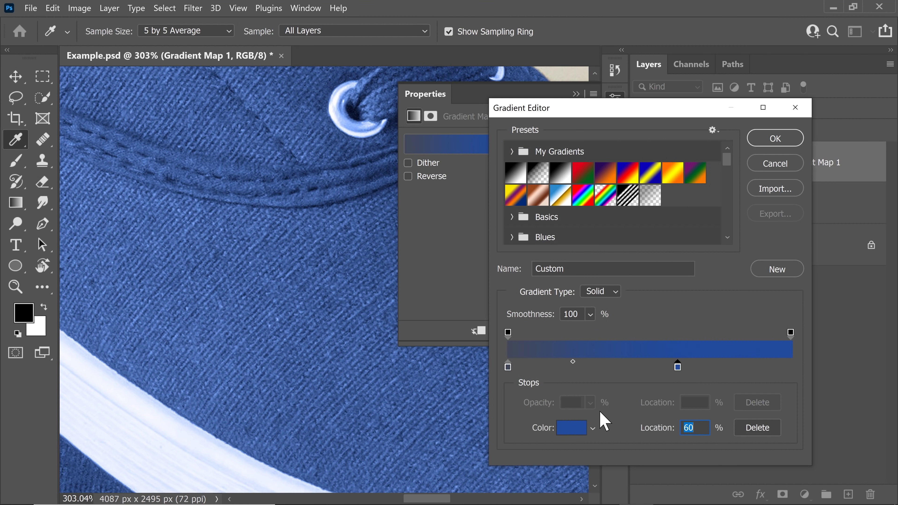
left_click(571, 427)
left_click_drag(728, 207, 729, 239)
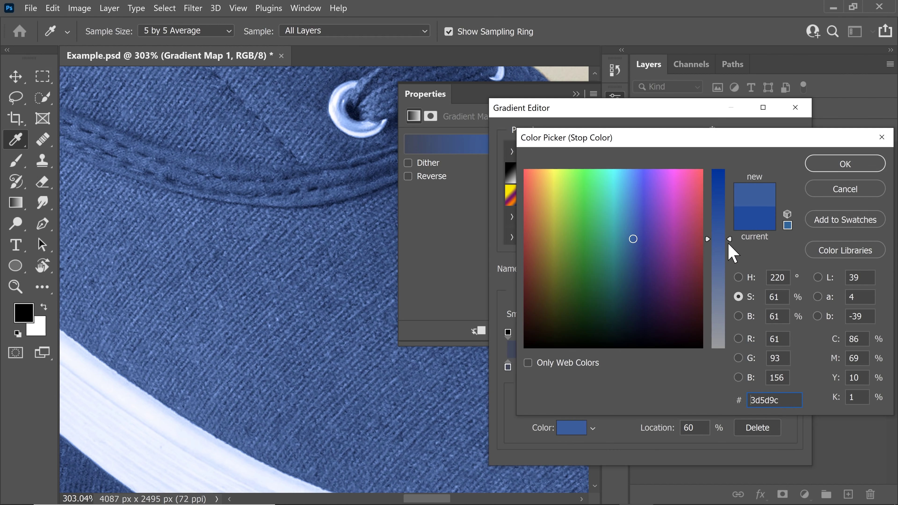
left_click(813, 163)
left_click(772, 143)
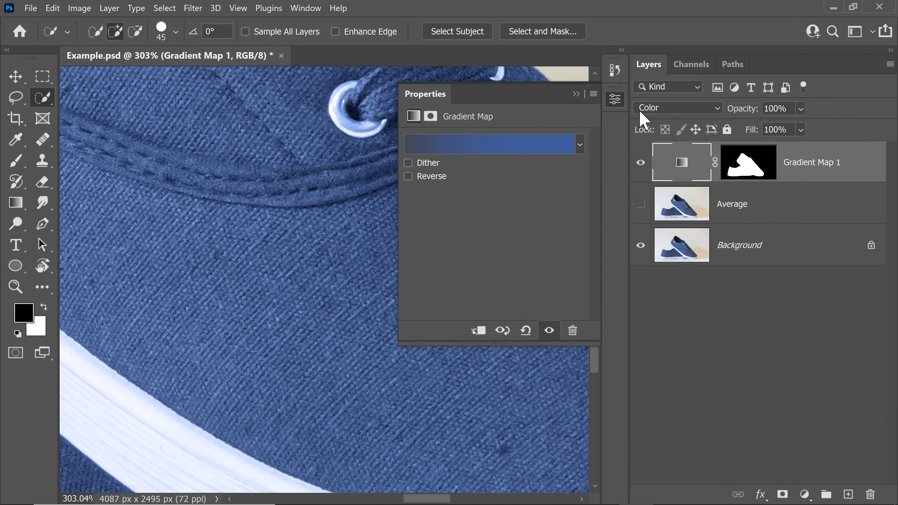
left_click(576, 94)
Step: Compare the heel and background with the Gradient Map hidden and shown, then view both shoes
left_click(641, 166)
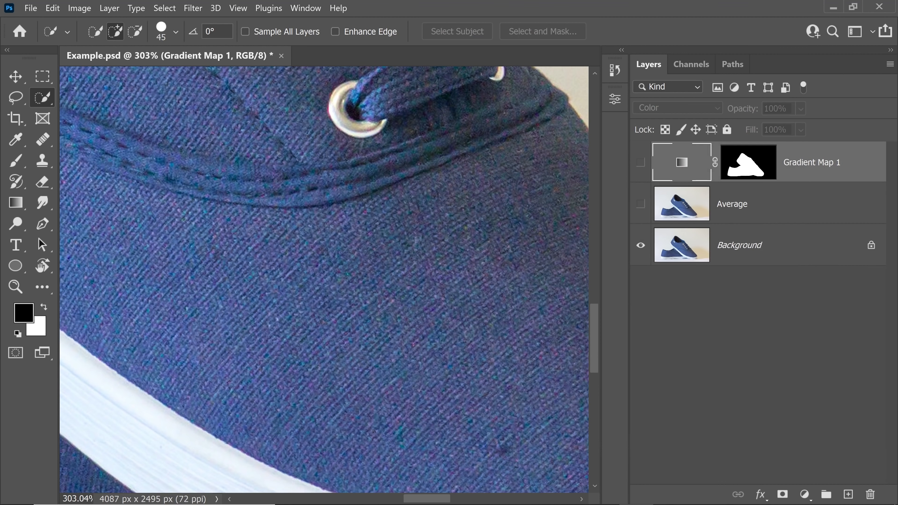
scroll(531, 213, "up", 1)
left_click_drag(531, 223, 289, 161)
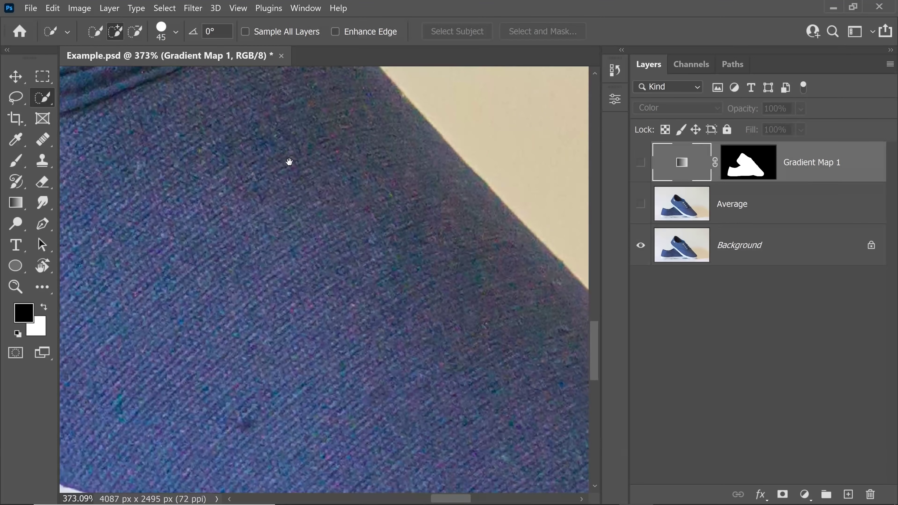
left_click(640, 163)
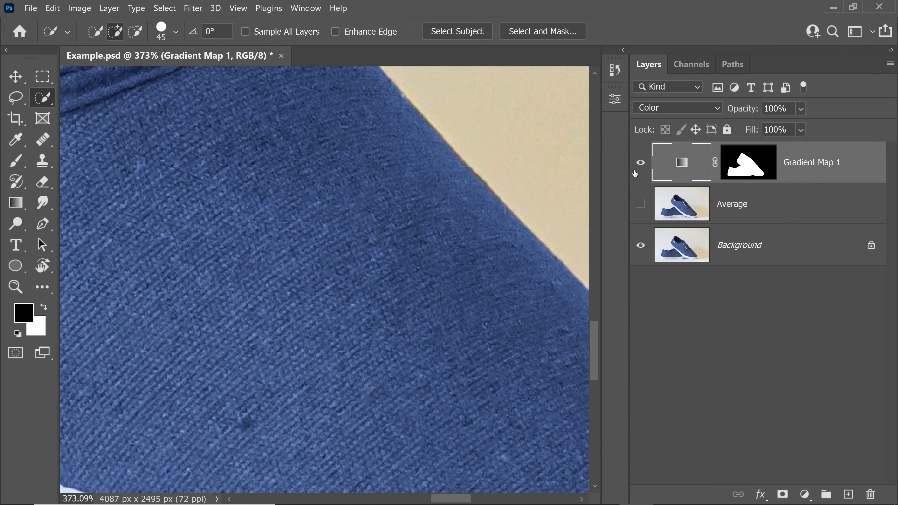
scroll(459, 215, "down", 5)
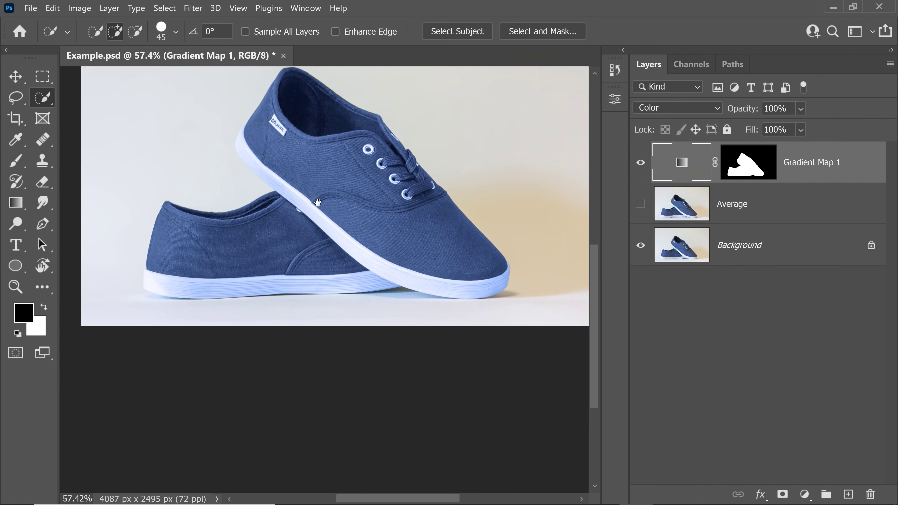
left_click_drag(356, 168, 356, 240)
Step: Group Gradient Map 1 into Group 1 and give the group a white layer mask
scroll(279, 221, "up", 2)
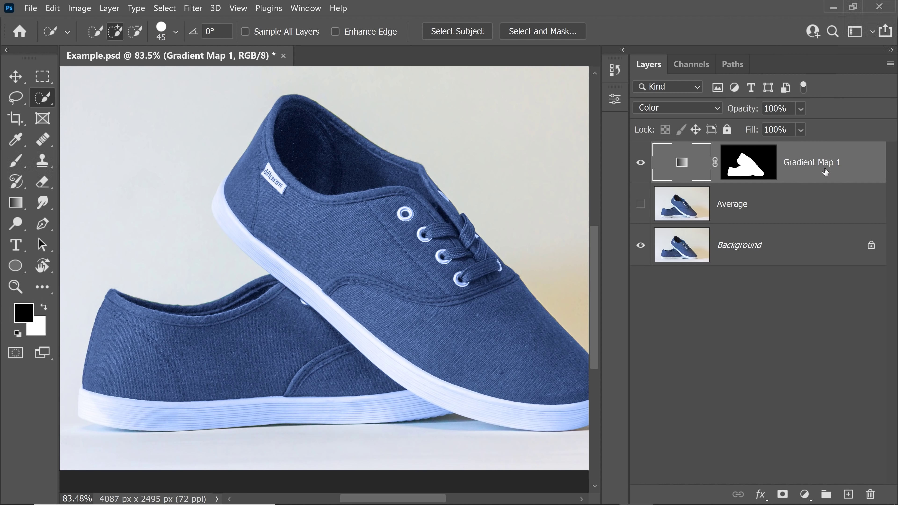
key("ctrl+g")
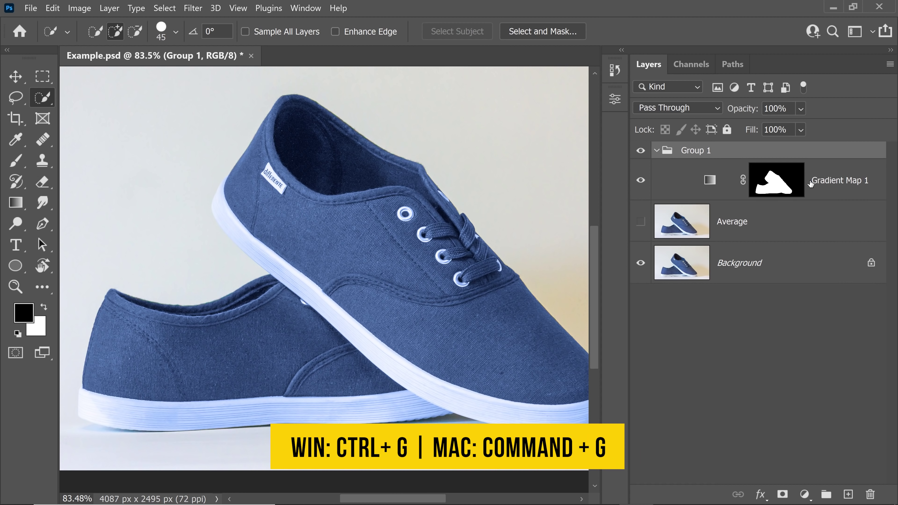
left_click(783, 493)
left_click(778, 216)
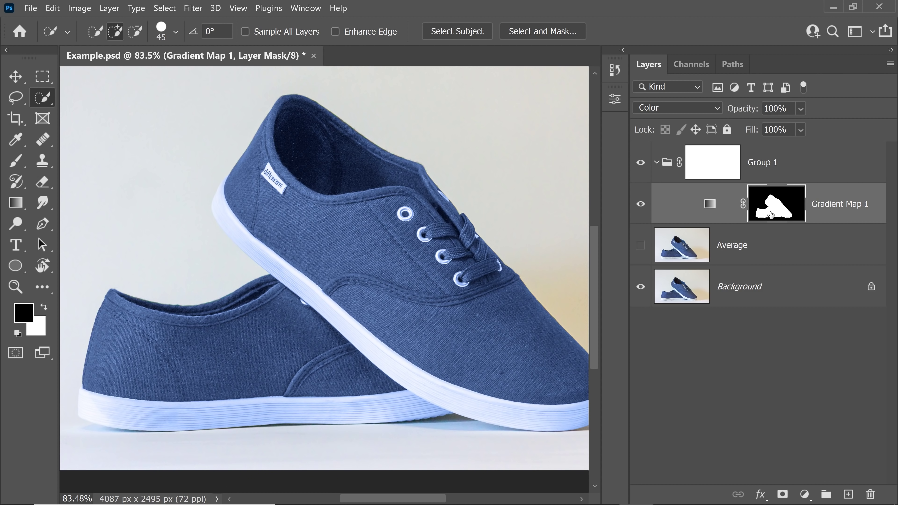
left_click(722, 173)
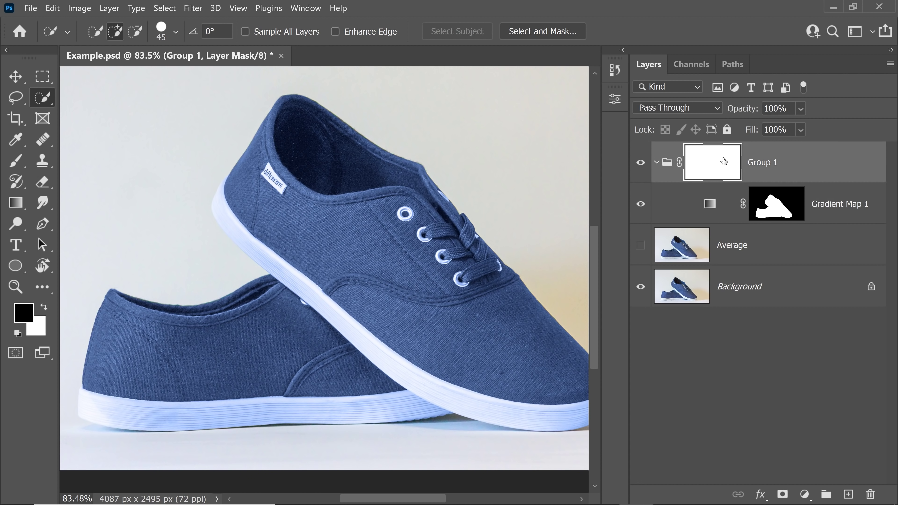
Step: Zoom in on the eyelets and paint one black on Group 1's mask with a small brush
left_click(413, 211)
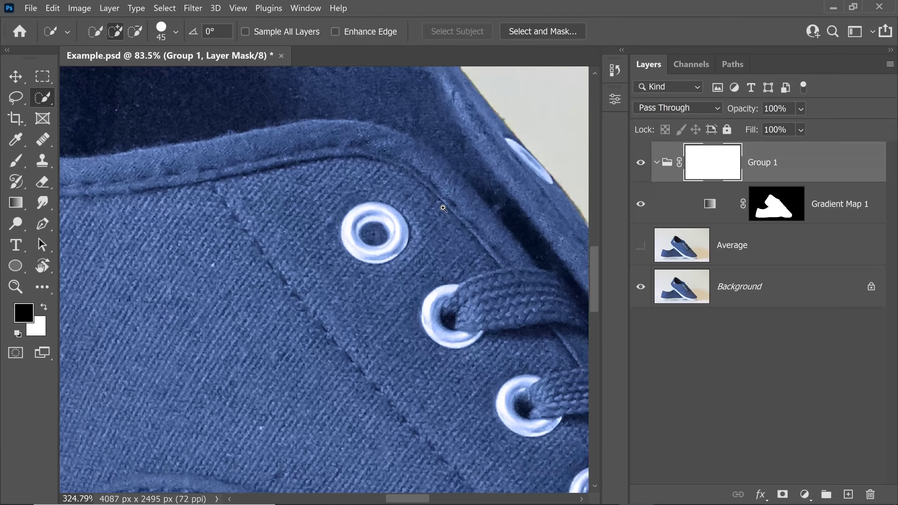
left_click(18, 161)
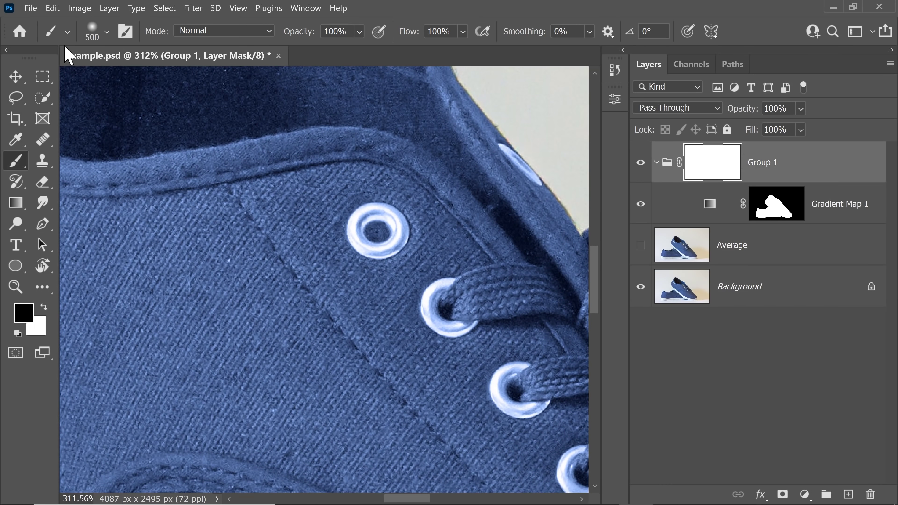
key("bracketleft")
key("bracketleft")
key("bracketleft")
key("bracketleft")
key("bracketleft")
key("bracketleft")
key("bracketleft")
key("bracketleft")
key("bracketleft")
key("bracketleft")
key("bracketleft")
key("bracketleft")
key("bracketleft")
key("bracketleft")
key("bracketleft")
left_click_drag(460, 328, 480, 334)
scroll(460, 329, "down", 3)
scroll(461, 329, "right", 4)
Step: Swap the black/white colours and resize the brush to fit the remaining eyelets
key("x")
key("x")
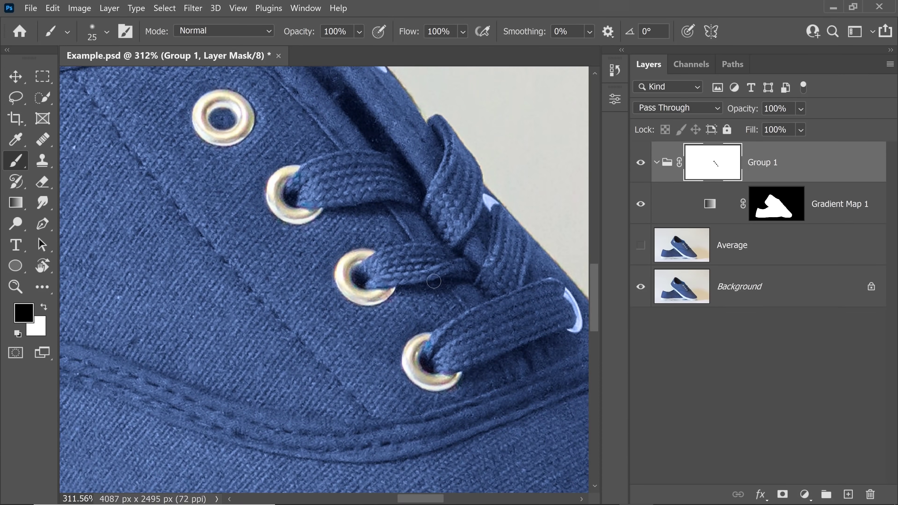
key("bracketleft")
key("x")
scroll(441, 322, "down", 3)
key("x")
key("x")
key("x")
key("bracketleft")
key("bracketleft")
scroll(381, 307, "down", 3)
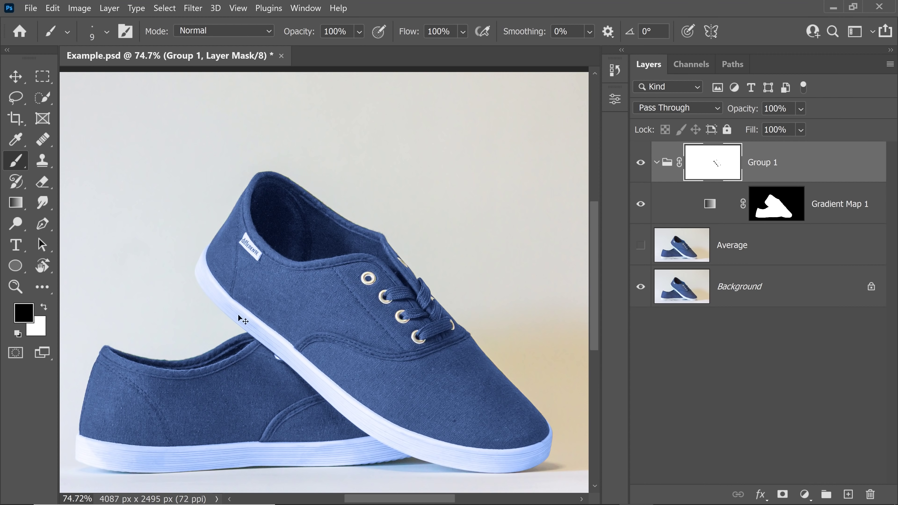
scroll(219, 299, "up", 3)
key("bracketright")
key("bracketright")
key("bracketright")
key("bracketright")
key("bracketright")
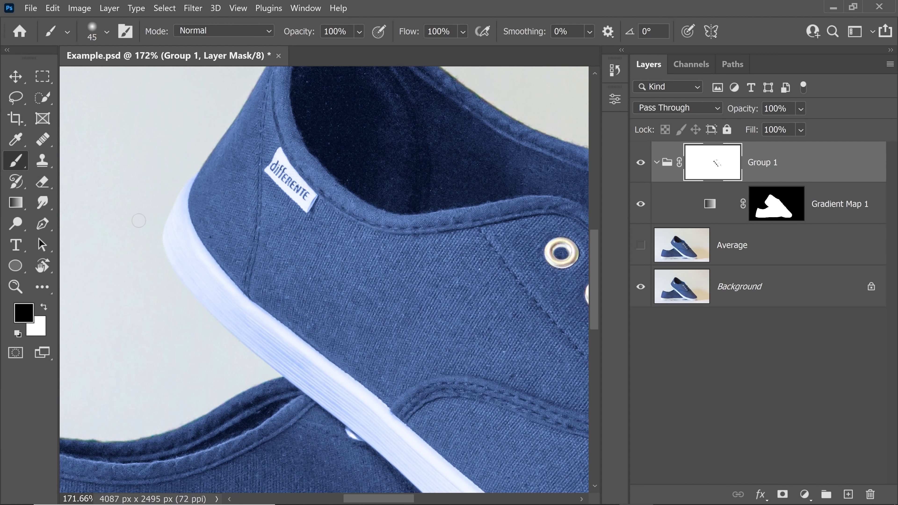
left_click(45, 101)
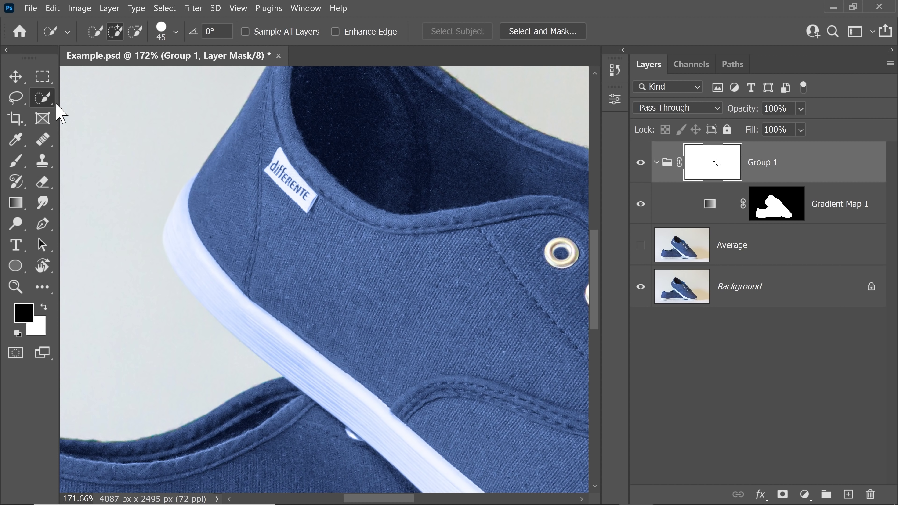
Step: On the Background layer, Quick Select the white soles of both shoes
left_click(713, 293)
scroll(252, 251, "down", 3)
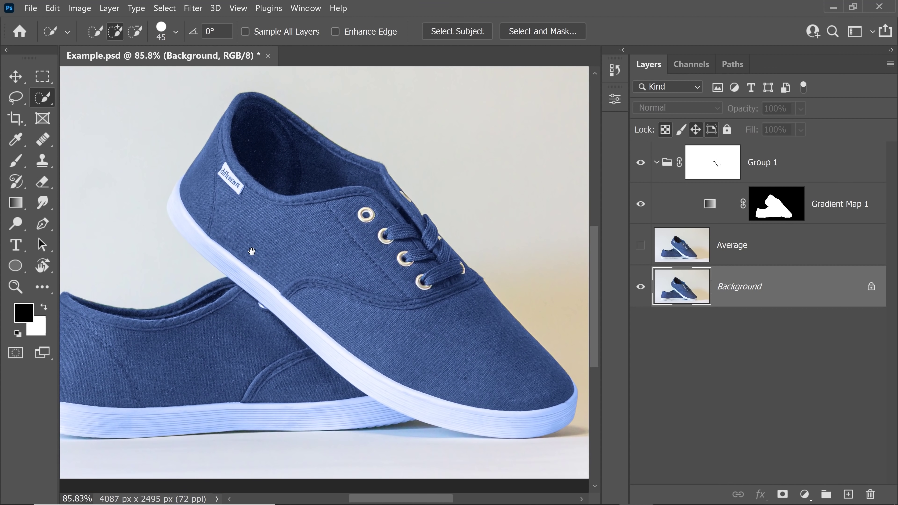
key("bracketright")
mouse_move(181, 219)
left_mouse_down()
mouse_move(237, 278)
mouse_move(360, 377)
mouse_move(428, 412)
mouse_move(499, 431)
left_mouse_up()
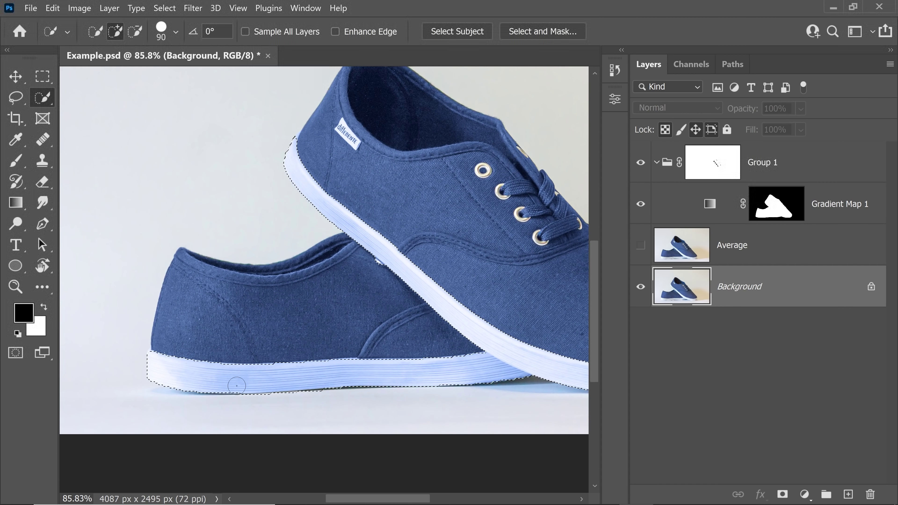
Step: Paint the selected soles black on Group 1's mask with an enlarged brush
left_click(15, 162)
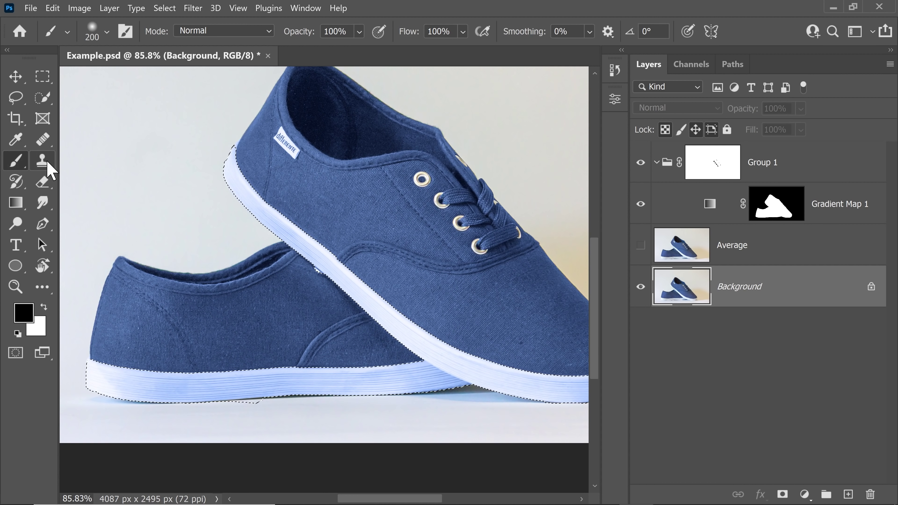
left_click(716, 172)
key("bracketright")
key("bracketright")
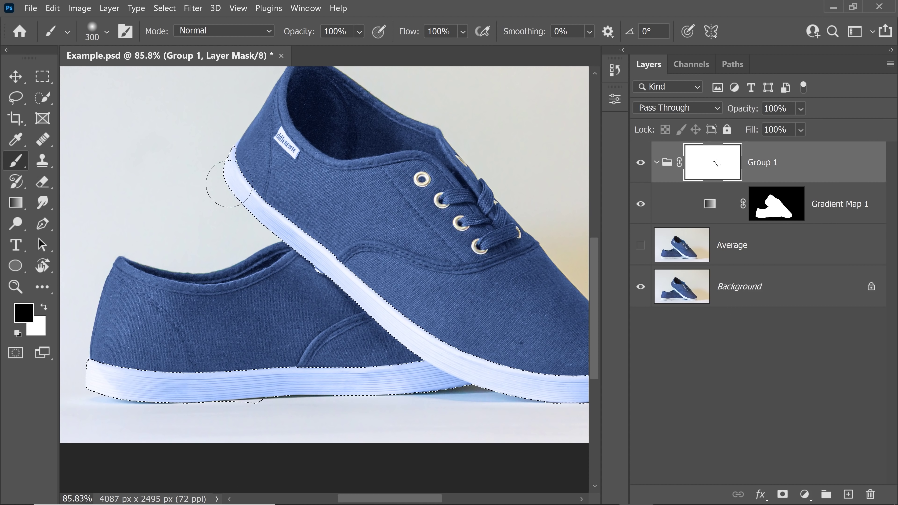
mouse_move(230, 180)
left_mouse_down()
mouse_move(227, 163)
mouse_move(240, 203)
left_mouse_up()
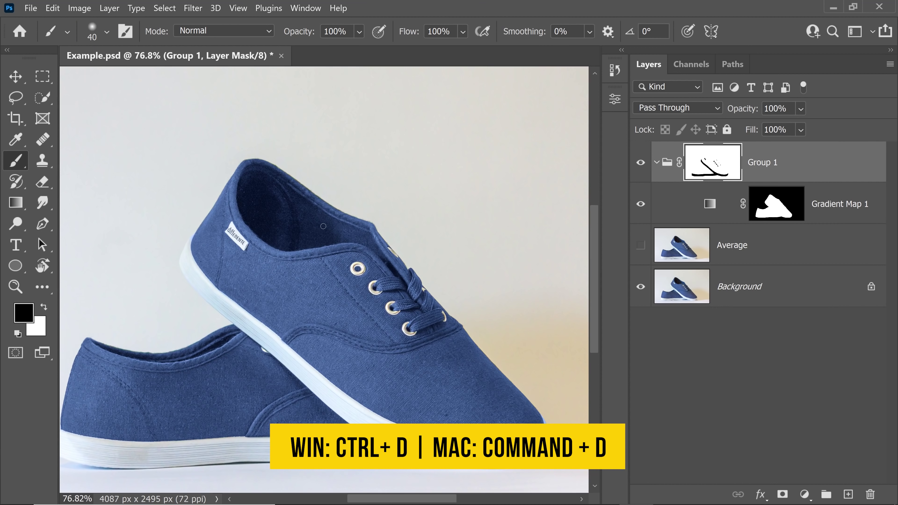
Step: Compare with Group 1 hidden, fit the image on screen, and load the shoe selection from Gradient Map 1's mask
key("ctrl+comma")
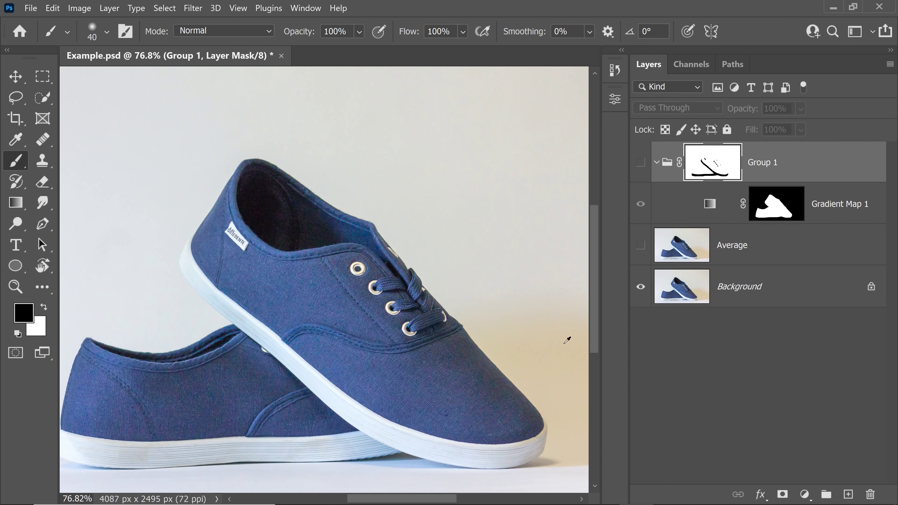
scroll(491, 377, "up", 5)
scroll(454, 365, "down", 3)
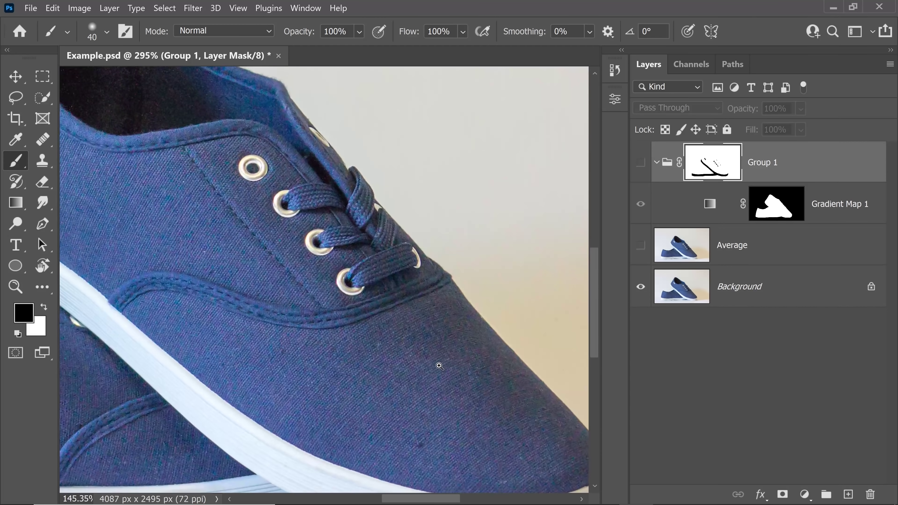
key("ctrl+comma")
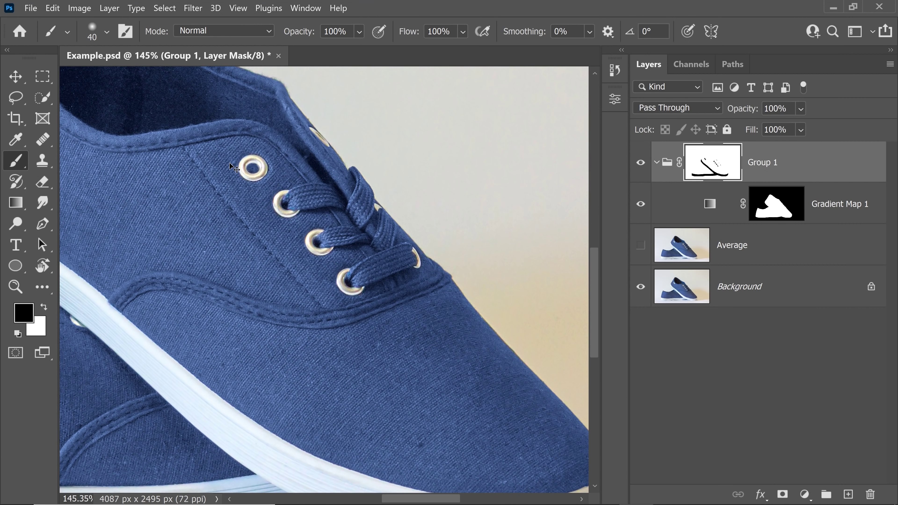
key("ctrl+0")
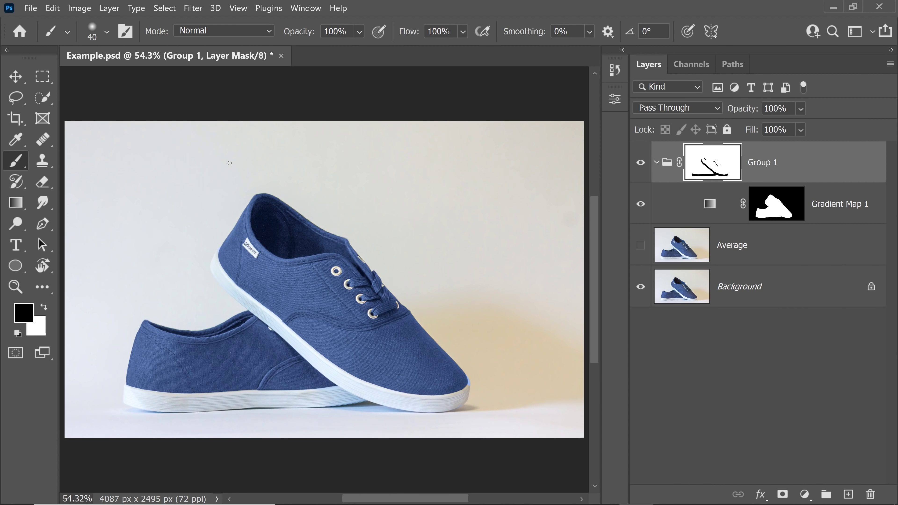
left_click(783, 211, "ctrl")
Step: Add a Solid Color fill layer in light neutral grey dedede
left_click(805, 494)
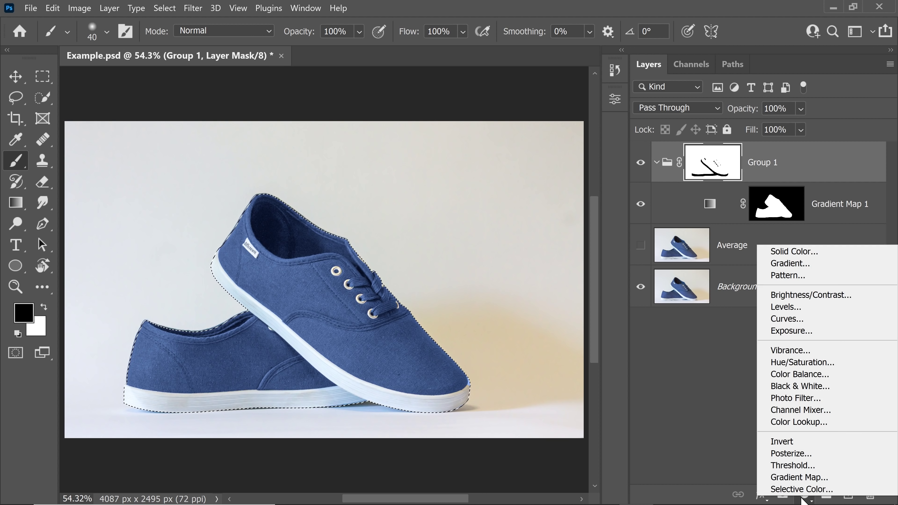
left_click(789, 252)
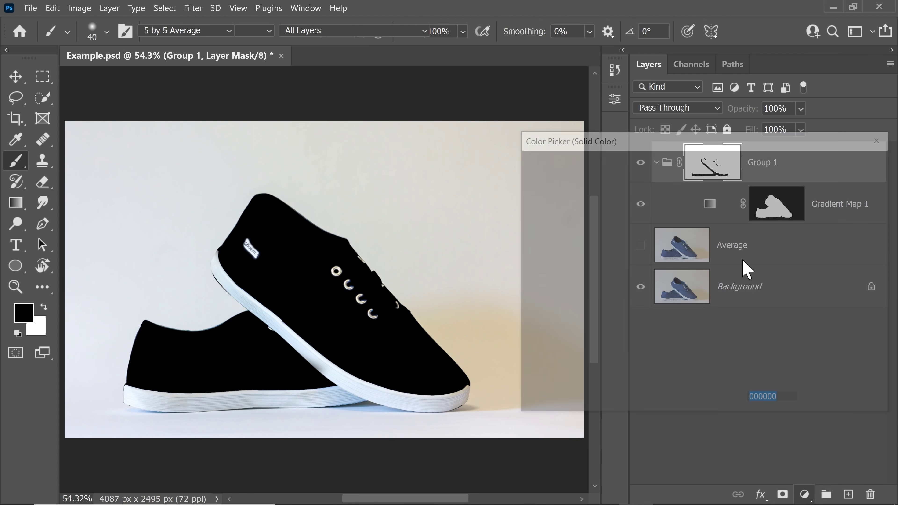
left_click(568, 194)
left_click_drag(567, 195, 577, 199)
left_click(832, 169)
Step: Move Color Fill 1 above Group 1 and invert its mask to cover the background
left_click_drag(813, 187, 813, 145)
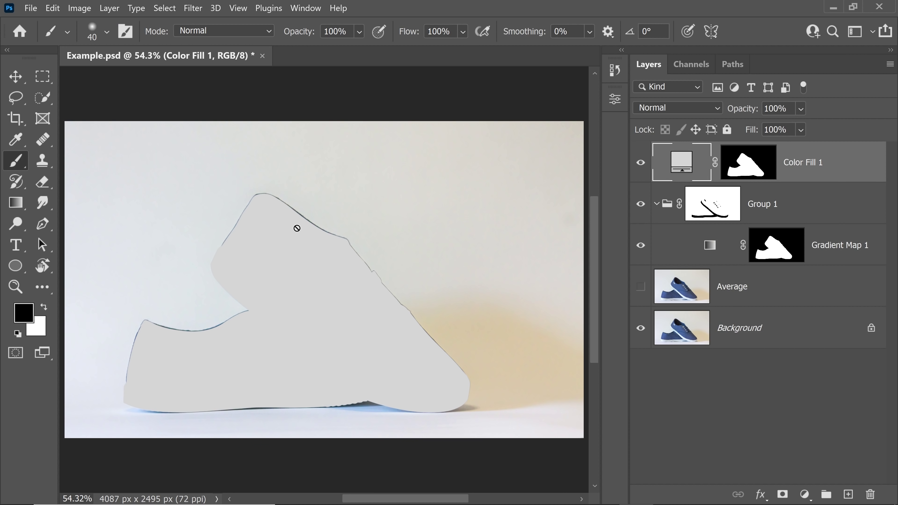
left_click(749, 166)
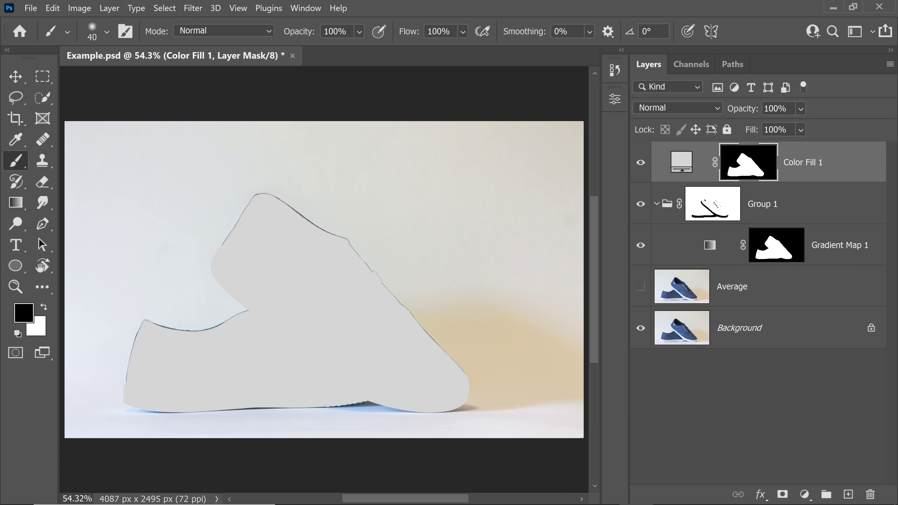
key("ctrl+i")
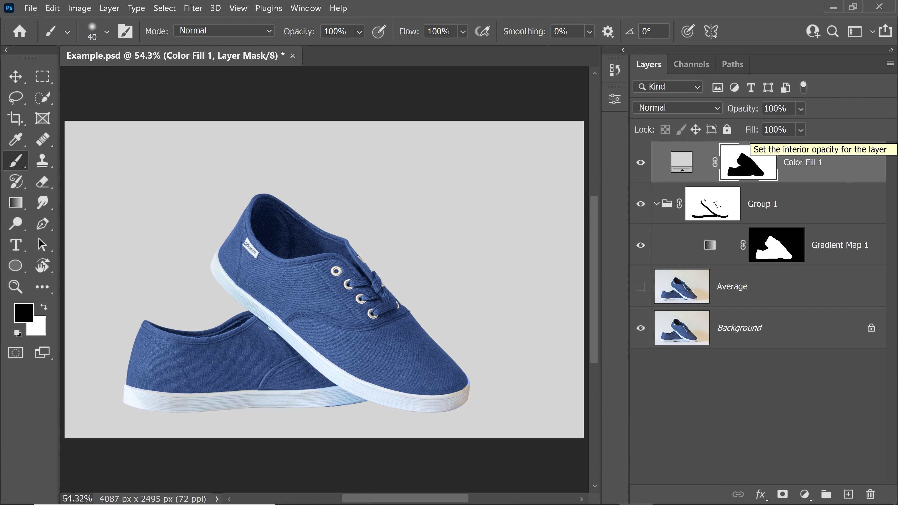
Step: Change Color Fill 1 to backdrop-sampled grey dfe1e3 and set its blend mode to Color
left_click(641, 164)
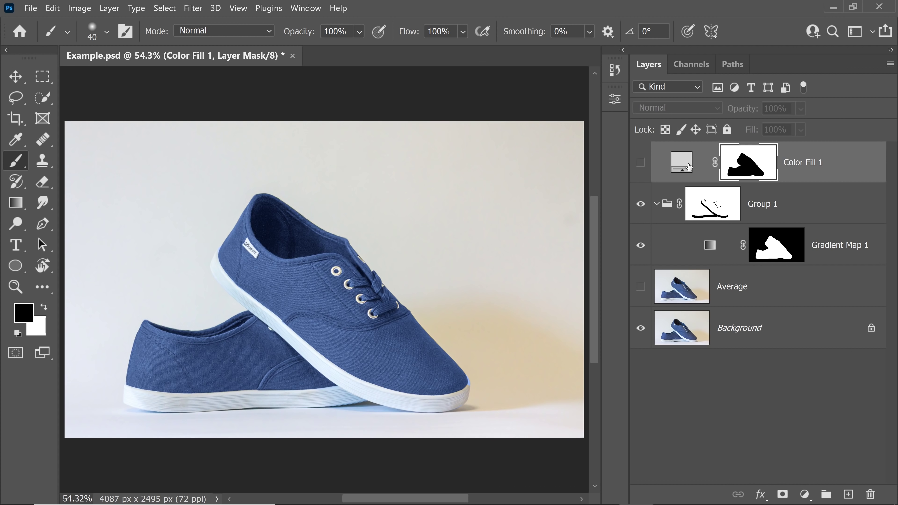
double_click(683, 164)
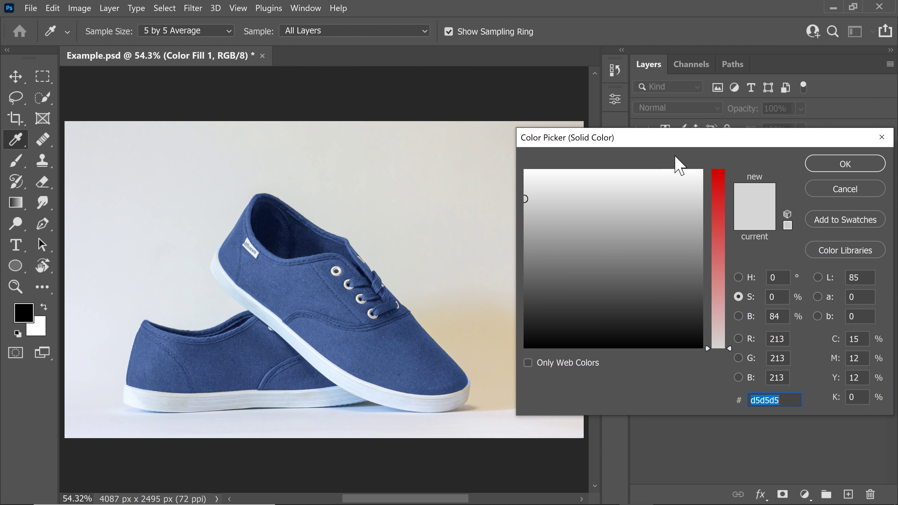
left_click(168, 173)
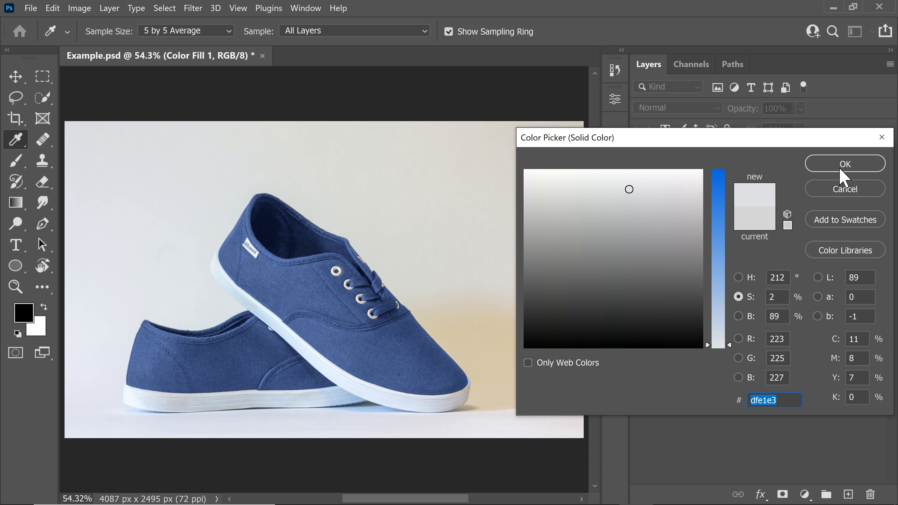
left_click(844, 174)
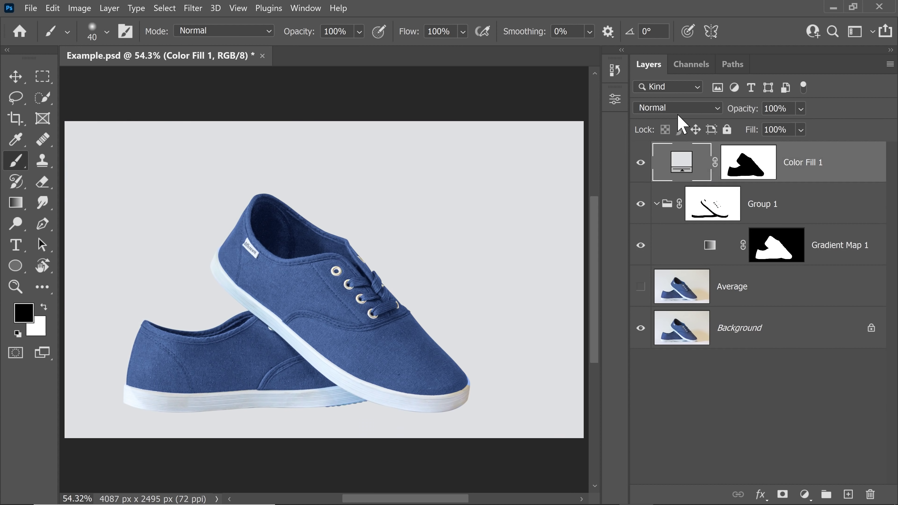
left_click(680, 109)
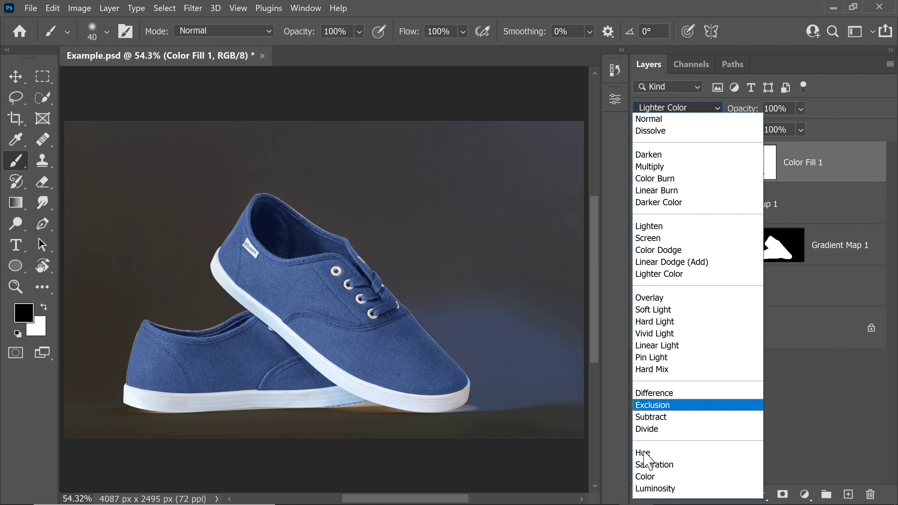
left_click(645, 476)
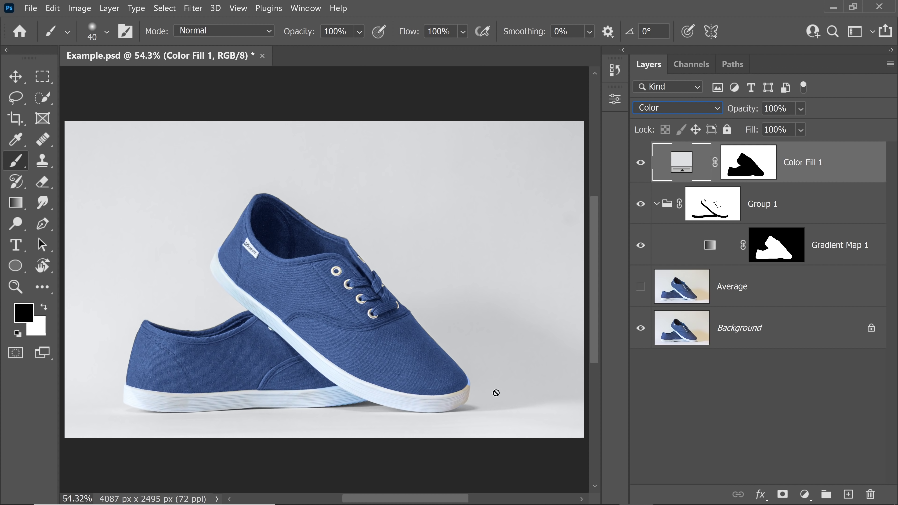
left_click_drag(471, 390, 512, 384)
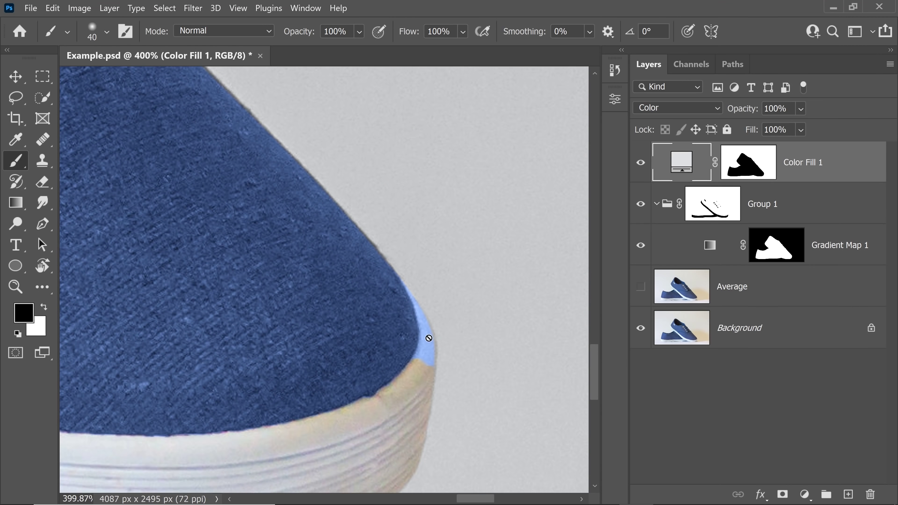
Step: Paint the light blue fringe at the front shoe's toe out of Group 1's mask with a smaller brush
left_click(725, 200)
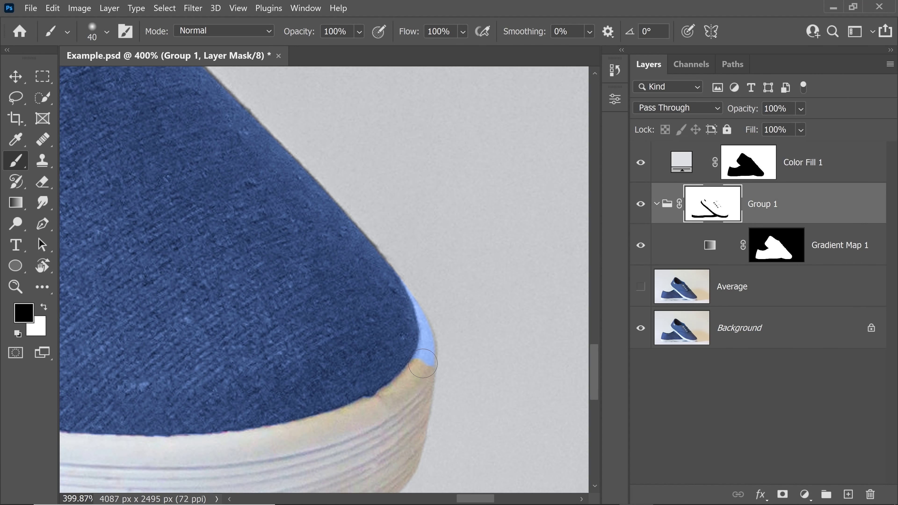
key("bracketleft")
key("bracketleft")
key("ctrl+0")
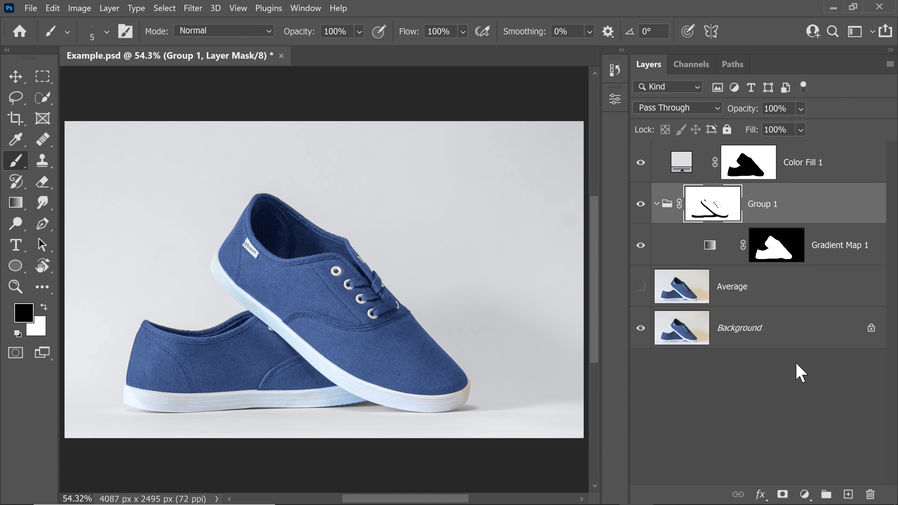
Step: Compare against the original photo, keep Color Fill 1 off, and hide the Average reference layer
left_click(649, 329, "alt")
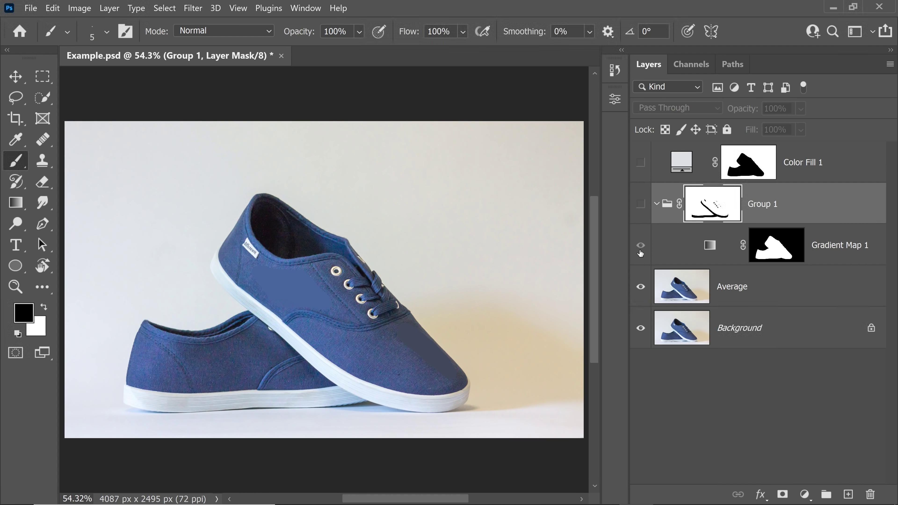
left_click(641, 205)
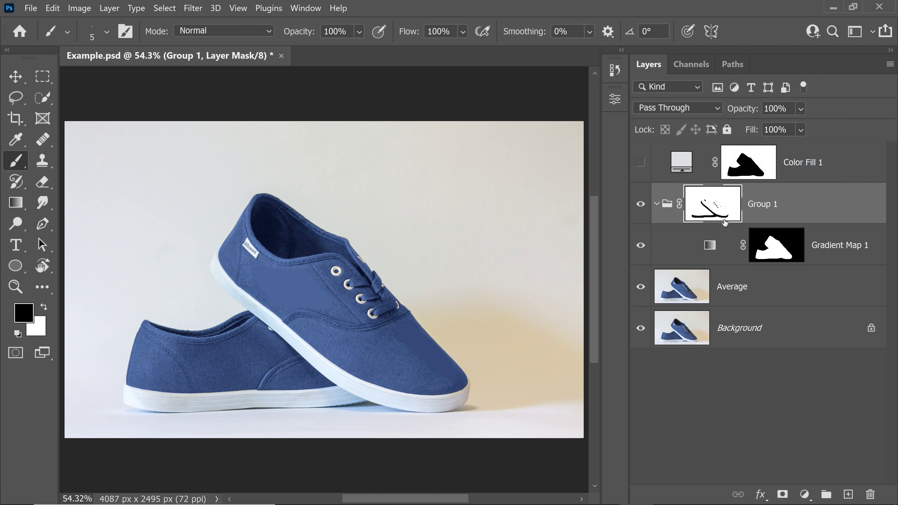
left_click(711, 248)
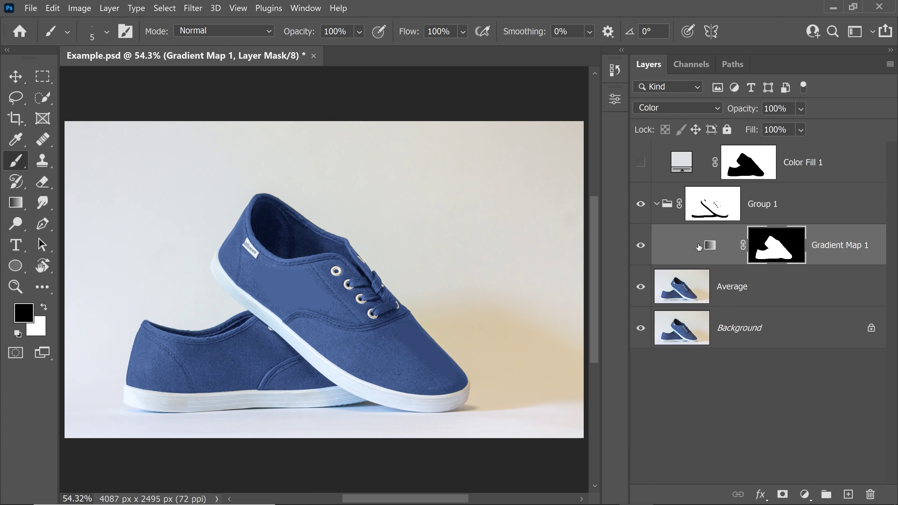
left_click(641, 287)
left_click(753, 292)
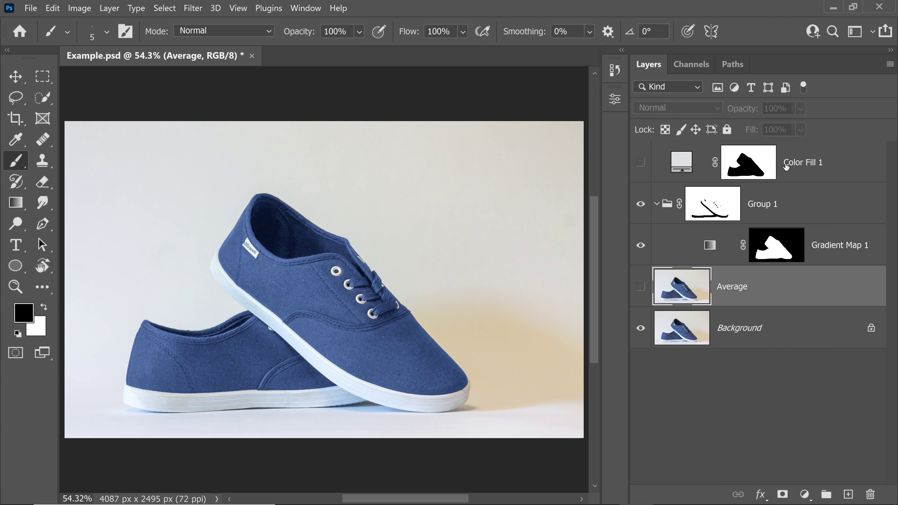
Step: Group the four layers from Color Fill 1 to Average into Group 2 and hide it
left_click(785, 167, "shift")
key("ctrl+g")
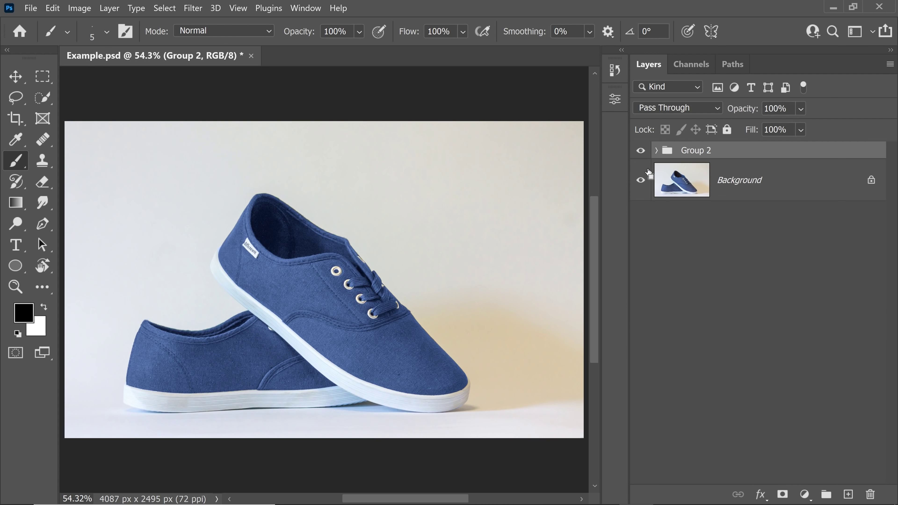
left_click(641, 150)
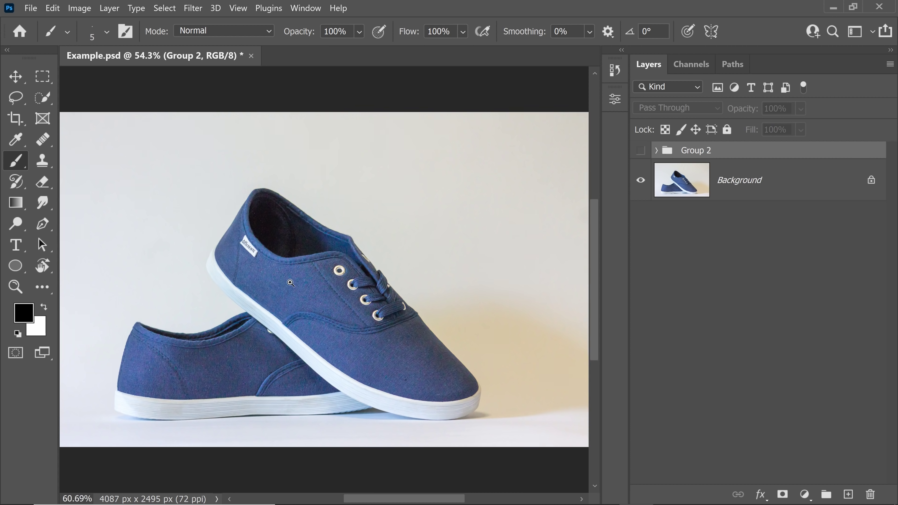
Step: Add a new Layer 1 above Background set to Color blend mode
scroll(282, 282, "up", 5)
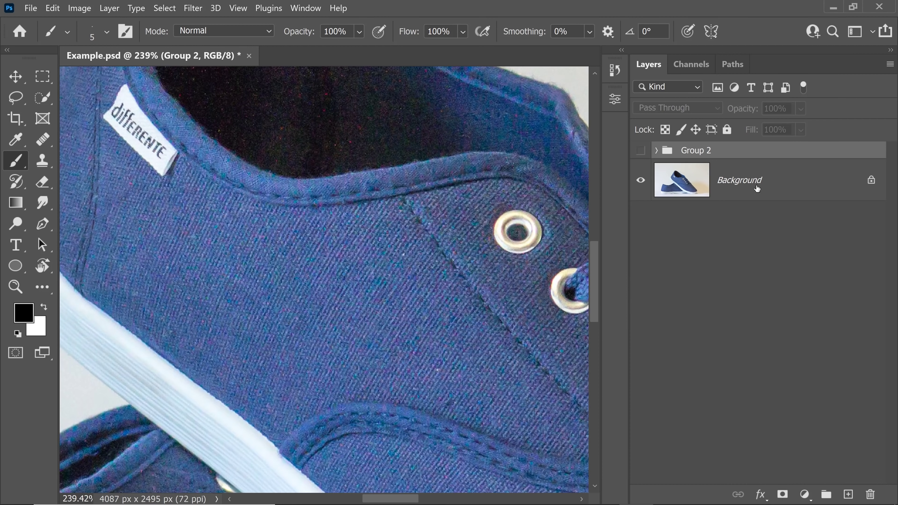
left_click(757, 187)
left_click(848, 494)
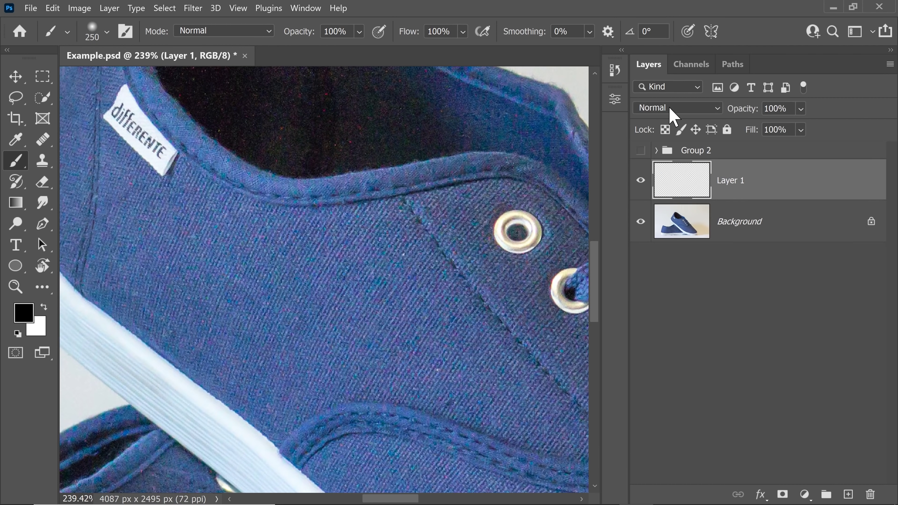
left_click(645, 108)
left_click(645, 476)
Step: Sample the shoe's blue and paint it over the speckled fabric, undoing the darker toe stroke
left_click(204, 309, "alt")
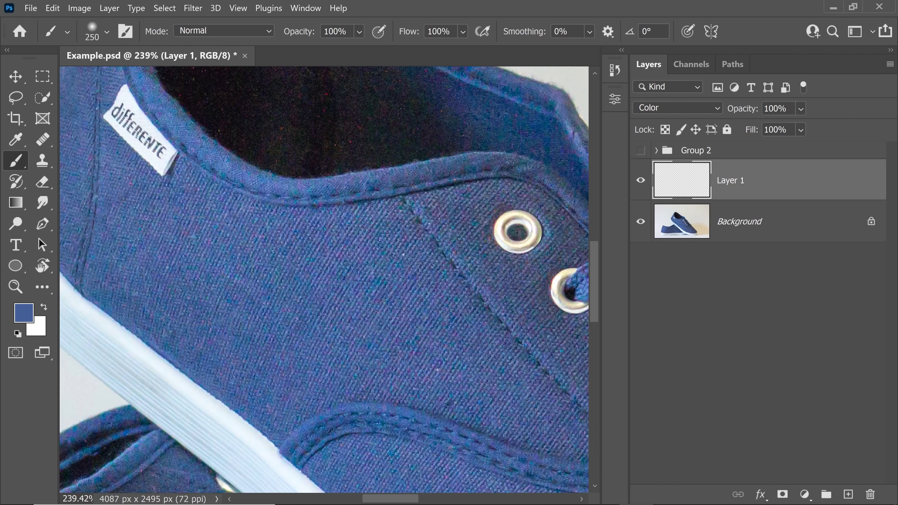
mouse_move(194, 259)
left_mouse_down()
mouse_move(227, 271)
mouse_move(233, 303)
mouse_move(261, 340)
mouse_move(241, 333)
mouse_move(261, 283)
mouse_move(344, 274)
mouse_move(420, 332)
left_mouse_up()
mouse_move(489, 443)
left_mouse_down()
mouse_move(427, 375)
mouse_move(279, 167)
left_mouse_up()
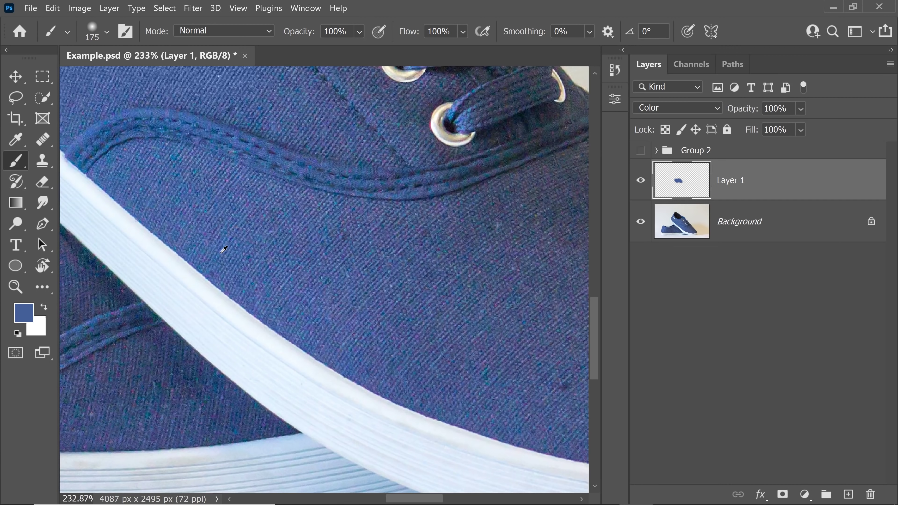
left_click(233, 255, "alt")
left_click_drag(392, 286, 208, 260)
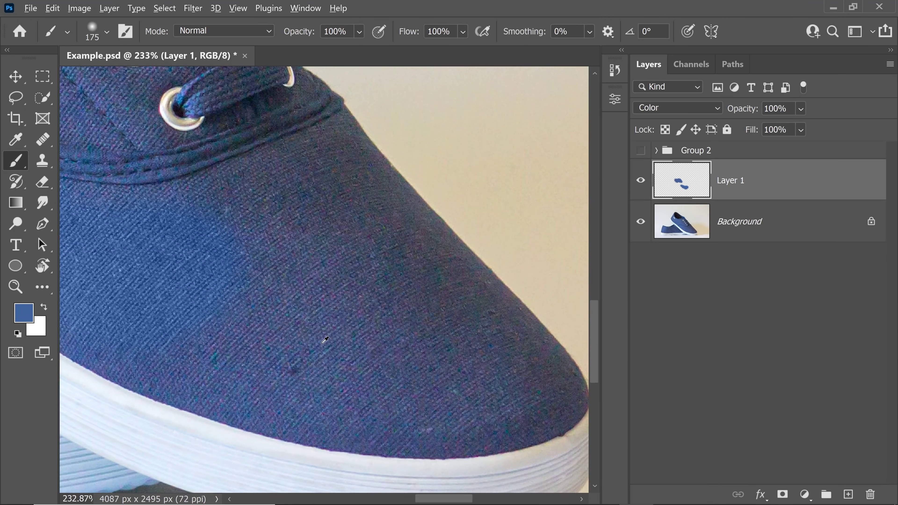
left_click(324, 370, "alt")
mouse_move(311, 260)
left_mouse_down()
mouse_move(284, 217)
mouse_move(341, 240)
mouse_move(392, 244)
left_mouse_up()
key("ctrl+z")
left_click_drag(359, 144, 351, 257)
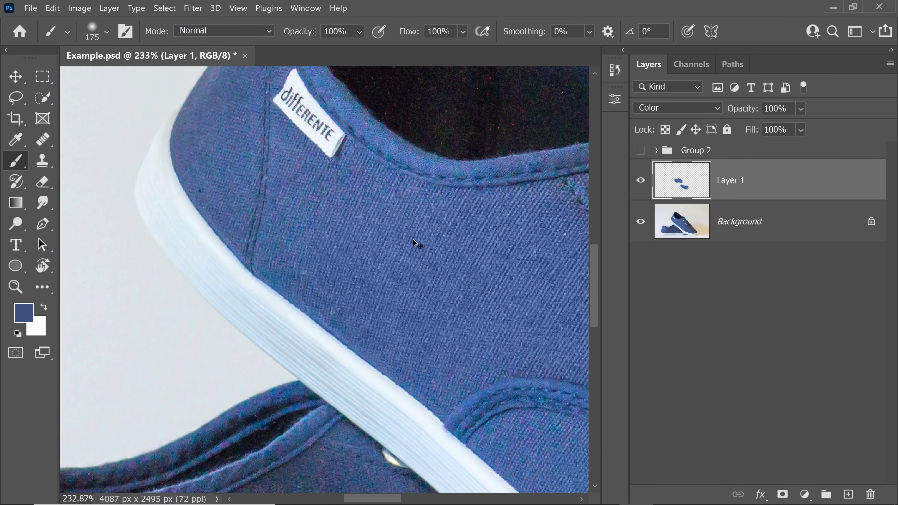
Step: Delete the painted Layer 1 and make Group 2 visible again
key("ctrl+0")
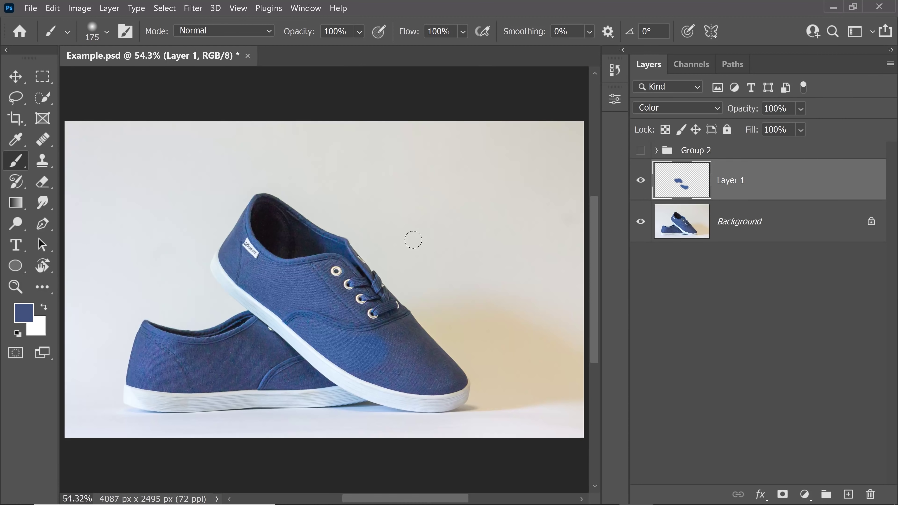
left_click_drag(780, 190, 870, 494)
left_click(640, 150)
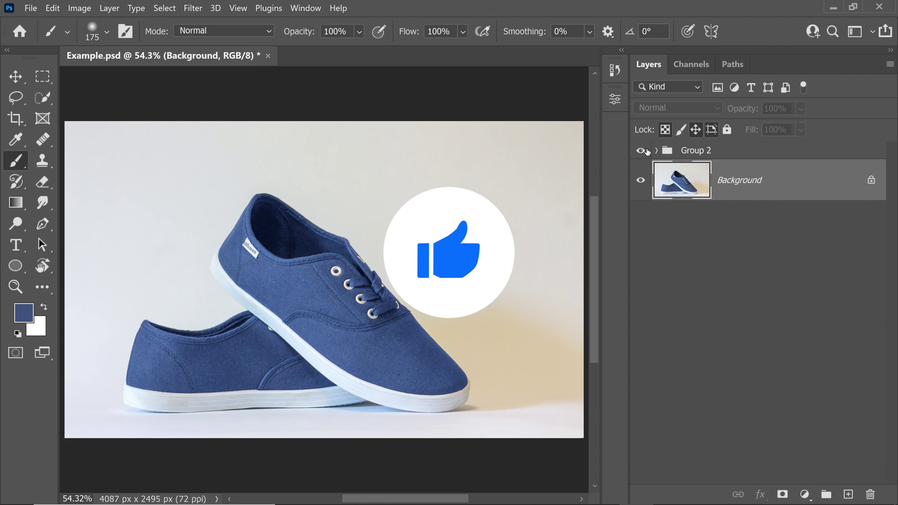